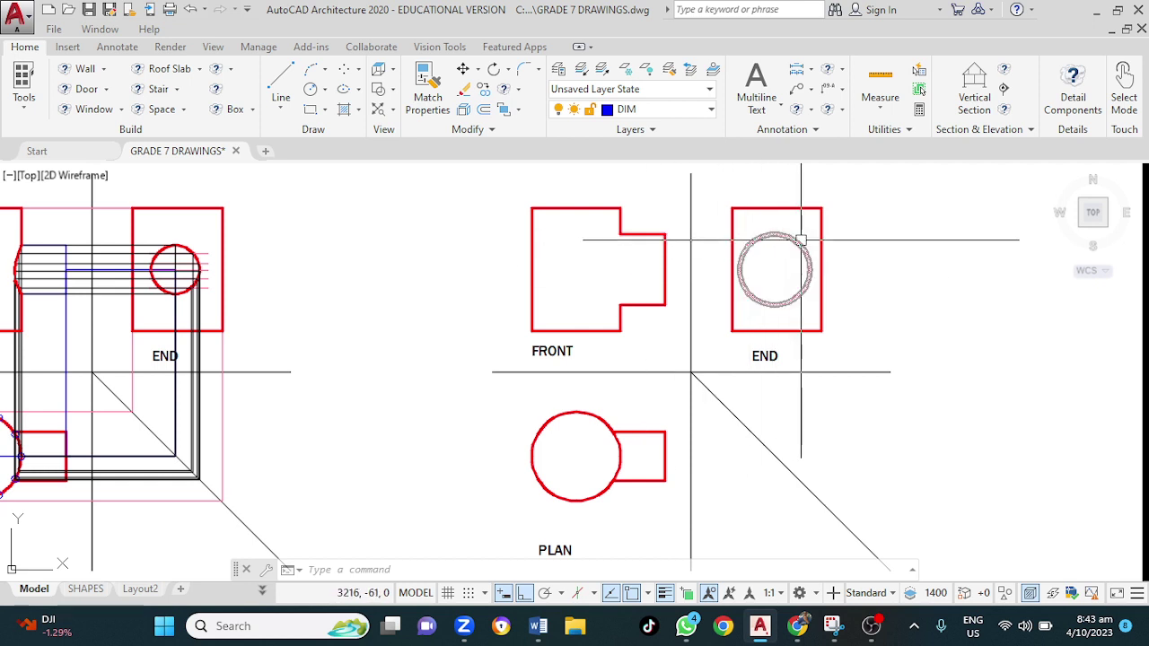
Divide the circle in the END view into 12 equal segments with the Divide command
{"action": "mouse_move", "coordinate": [795, 245]}
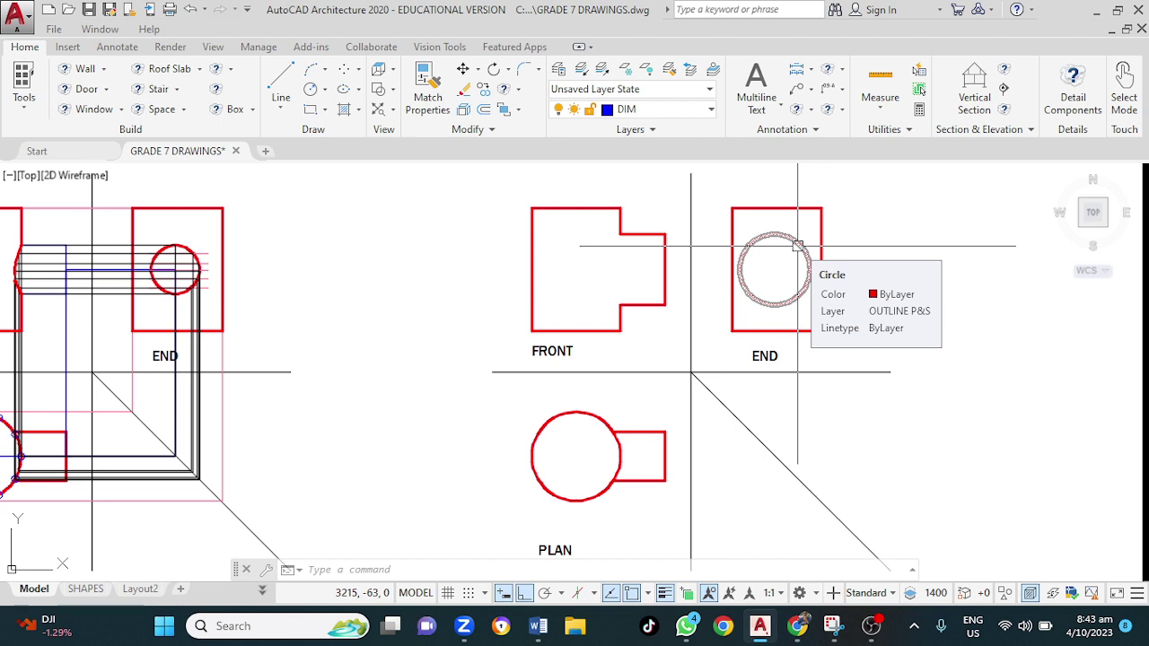
{"action": "left_click", "coordinate": [798, 245]}
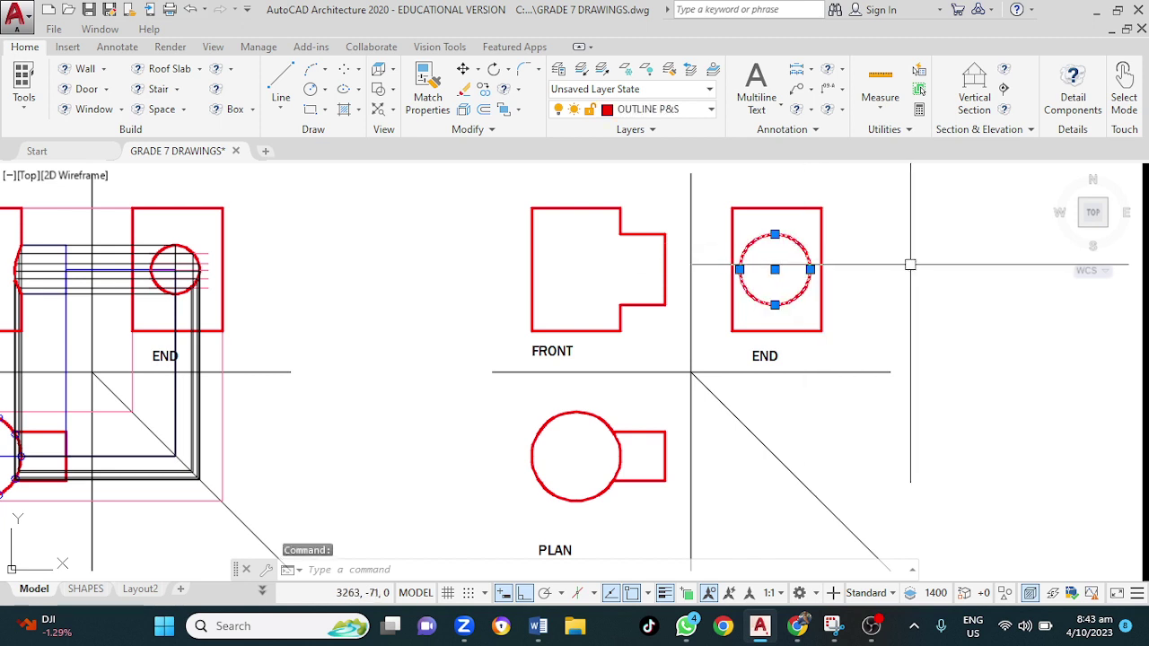
{"action": "type", "text": "div"}
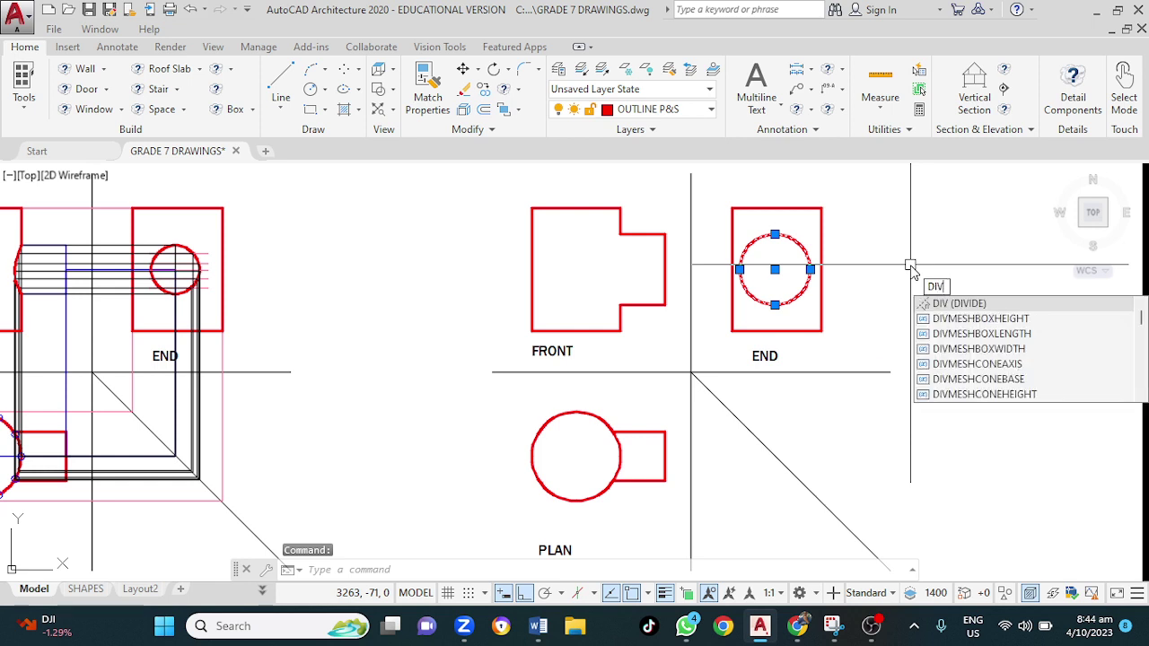
{"action": "key", "text": "Return"}
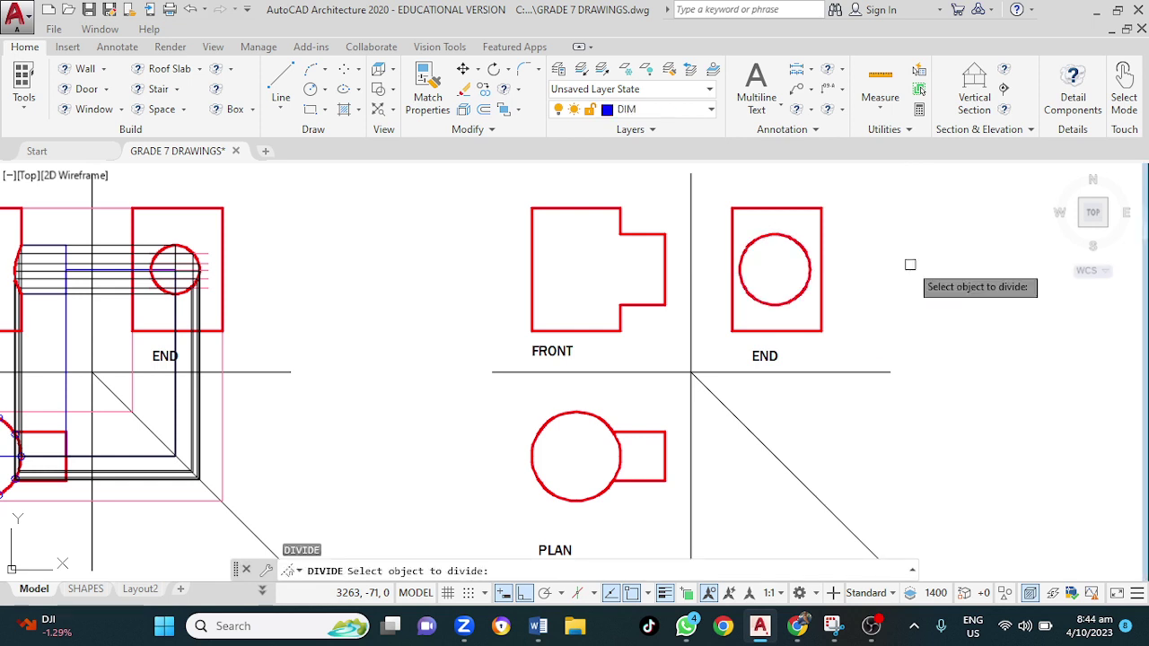
{"action": "left_click", "coordinate": [808, 265]}
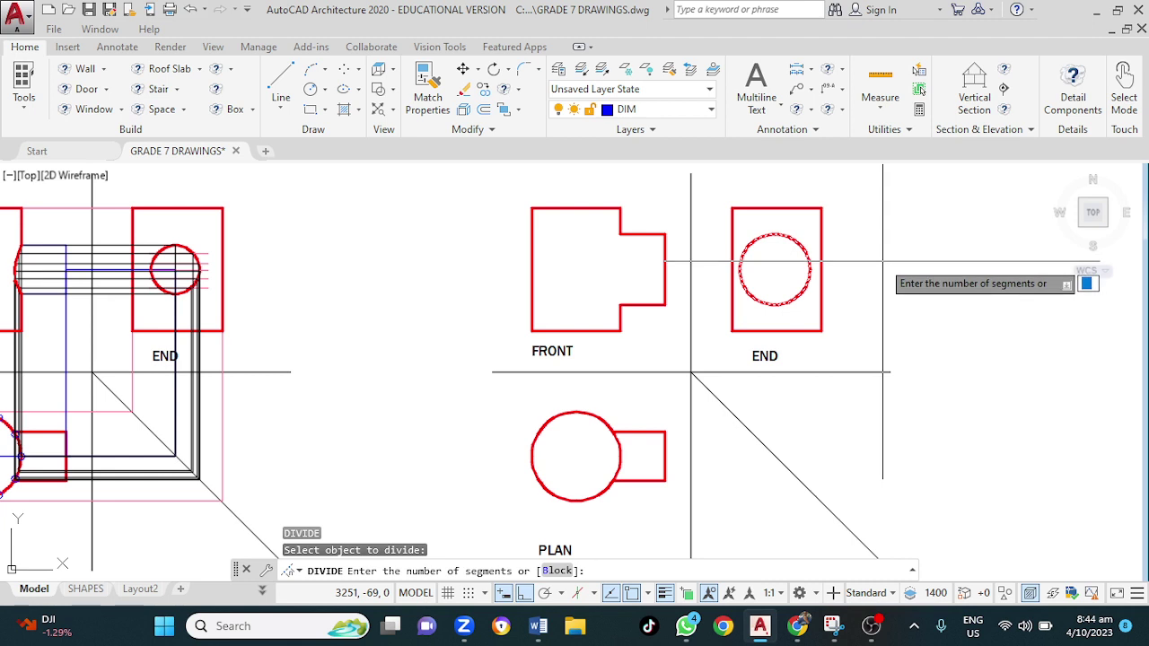
{"action": "key", "text": "Return"}
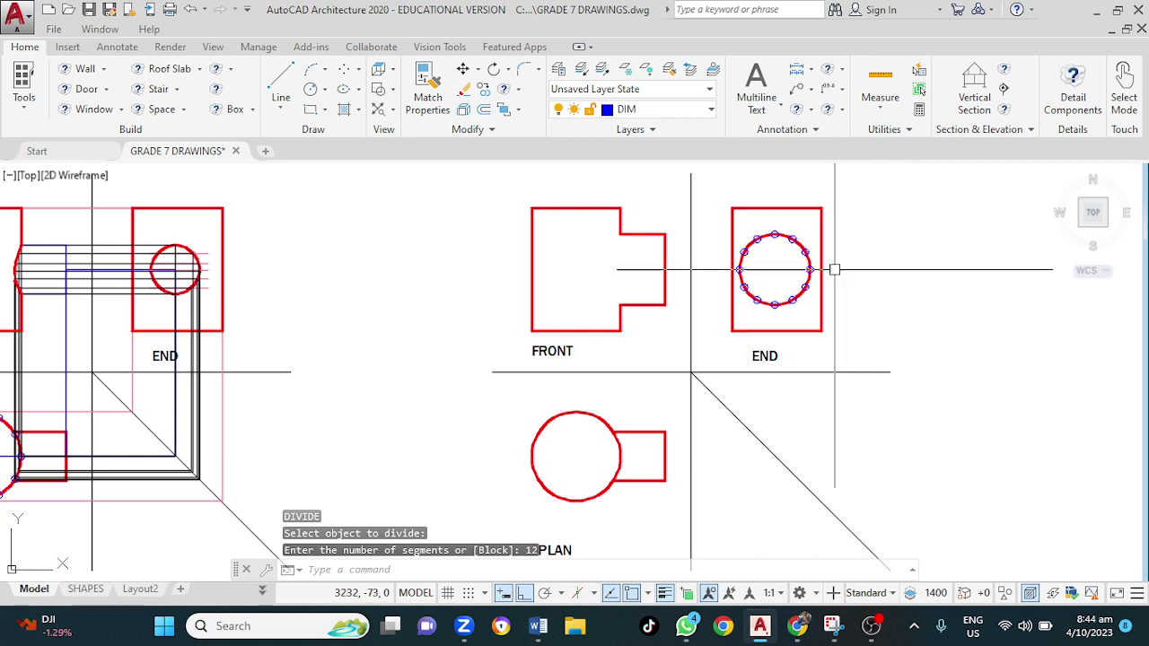
Draw a projection rectangle from the topmost division point of the END view circle to the right quadrant of the PLAN circle
{"action": "scroll", "coordinate": [771, 256], "scroll_direction": "up", "scroll_amount": 2}
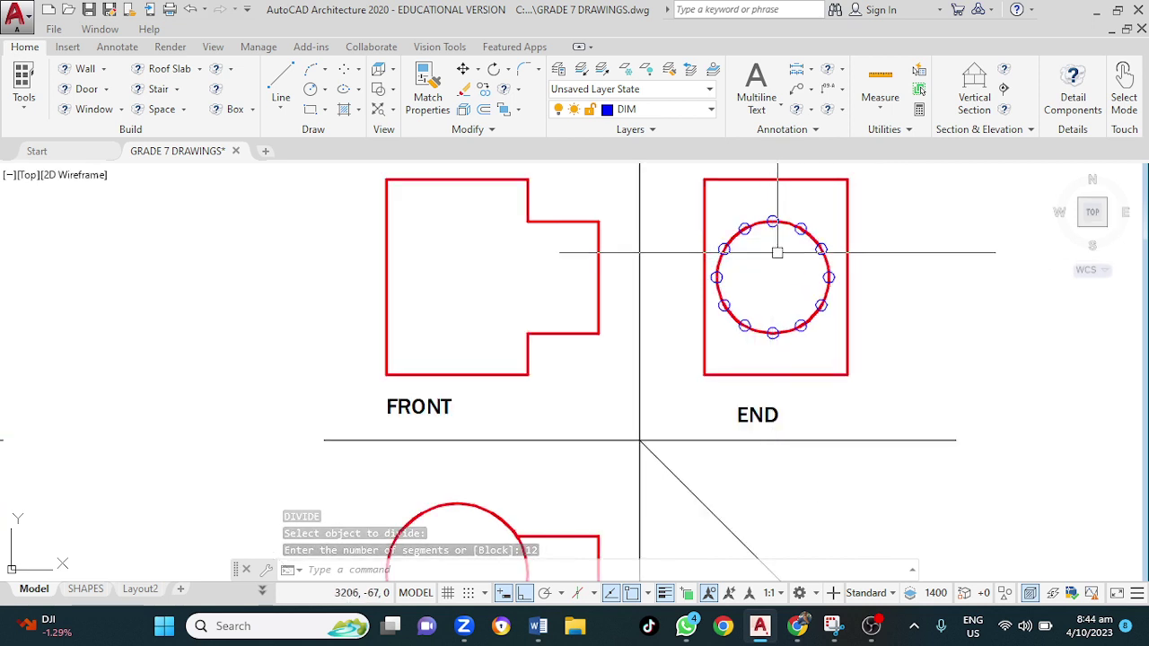
{"action": "scroll", "coordinate": [782, 260], "scroll_direction": "down", "scroll_amount": 2}
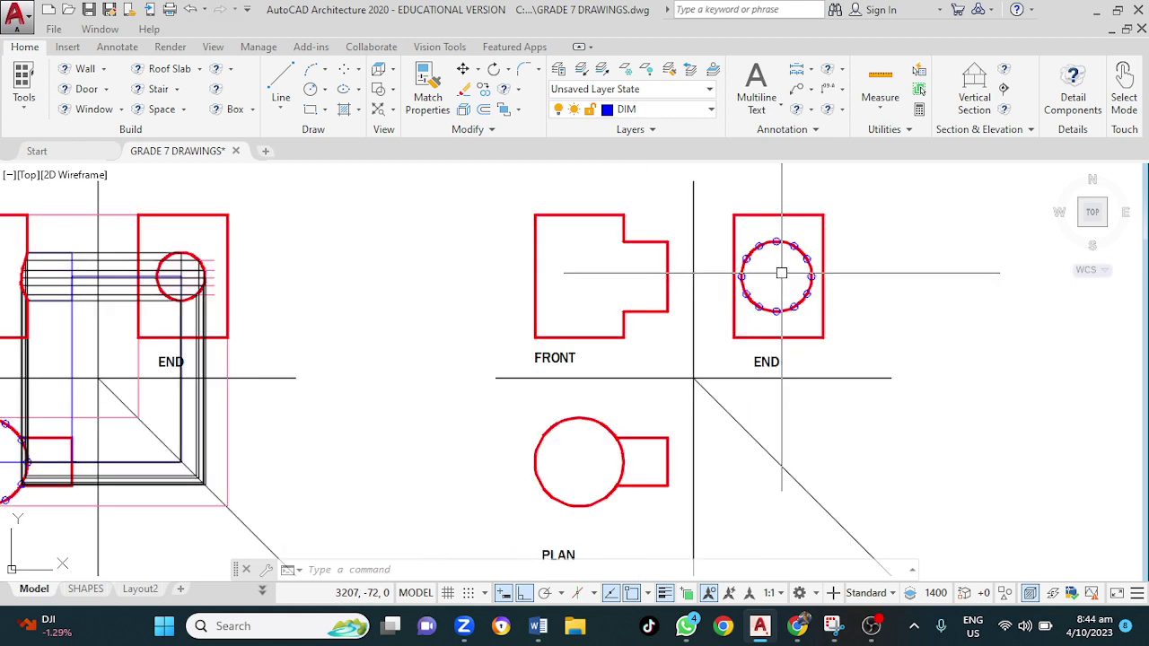
{"action": "middle_click_drag", "start_coordinate": [780, 266], "coordinate": [763, 245]}
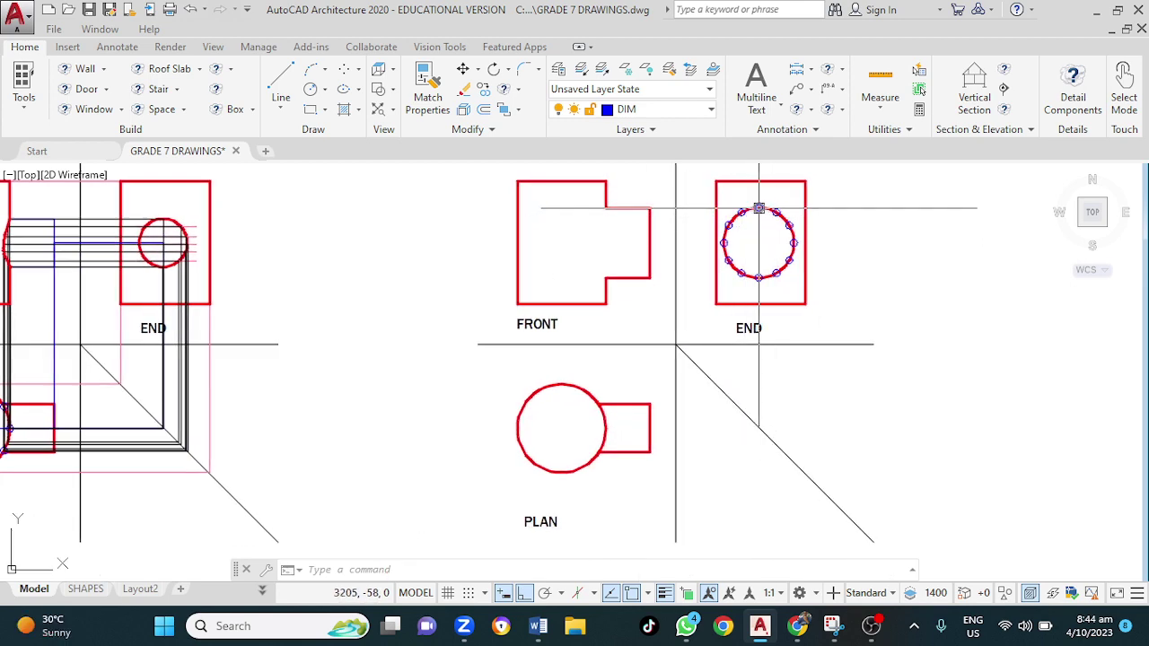
{"action": "scroll", "coordinate": [759, 208], "scroll_direction": "up", "scroll_amount": 4}
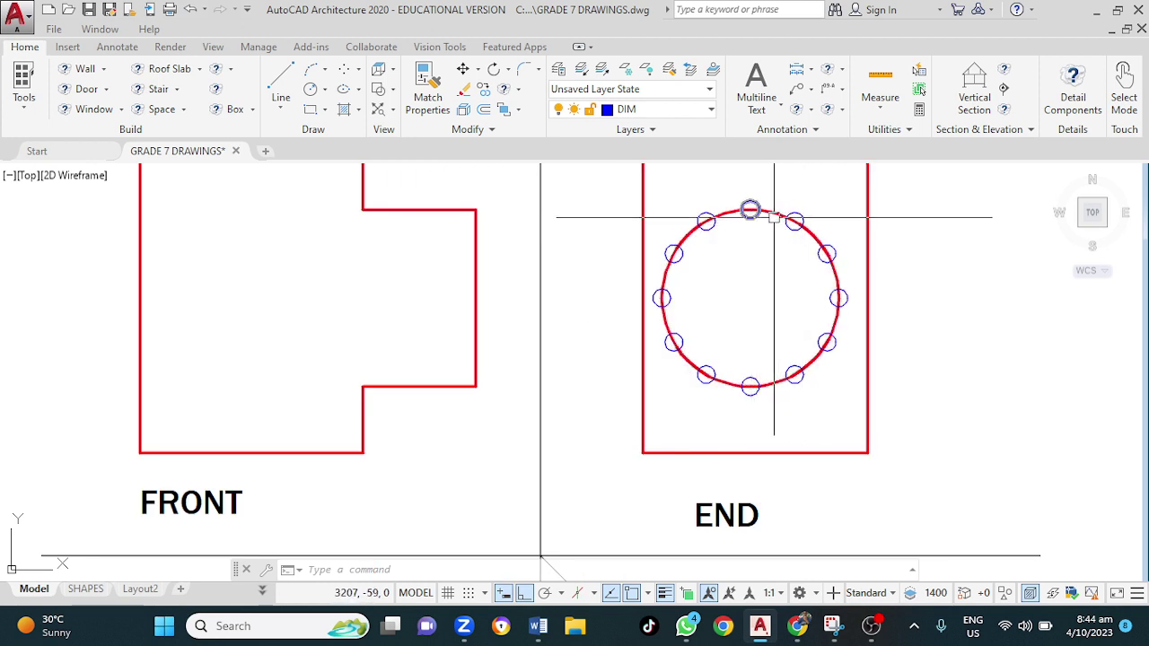
{"action": "scroll", "coordinate": [727, 244], "scroll_direction": "down", "scroll_amount": 2}
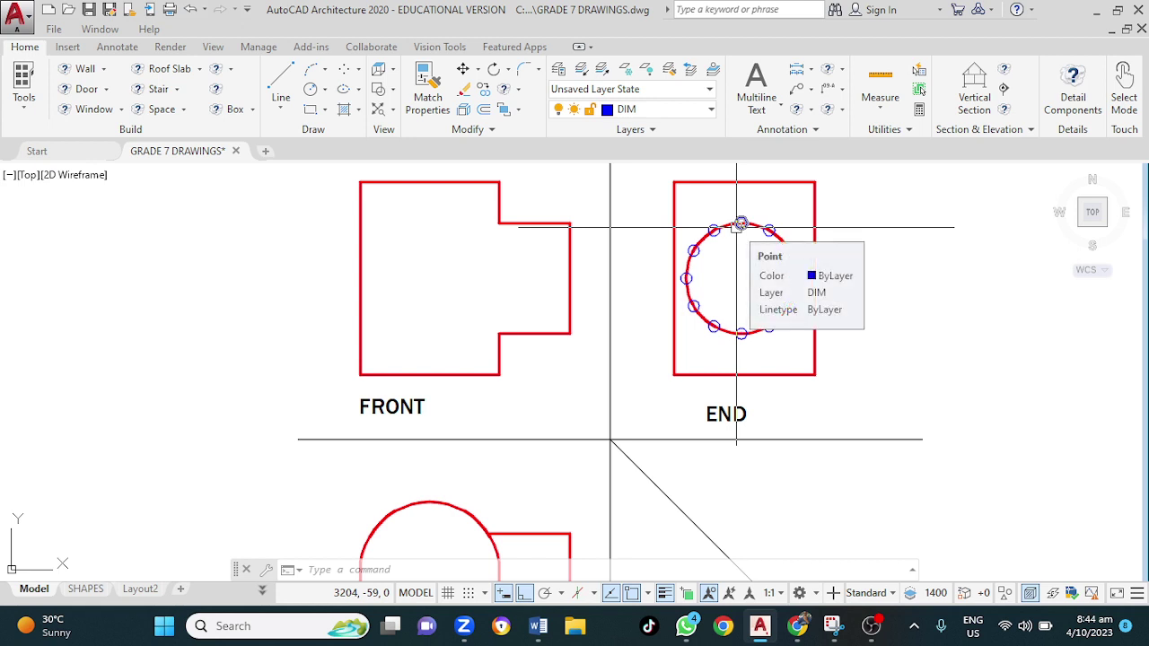
{"action": "left_click", "coordinate": [310, 110]}
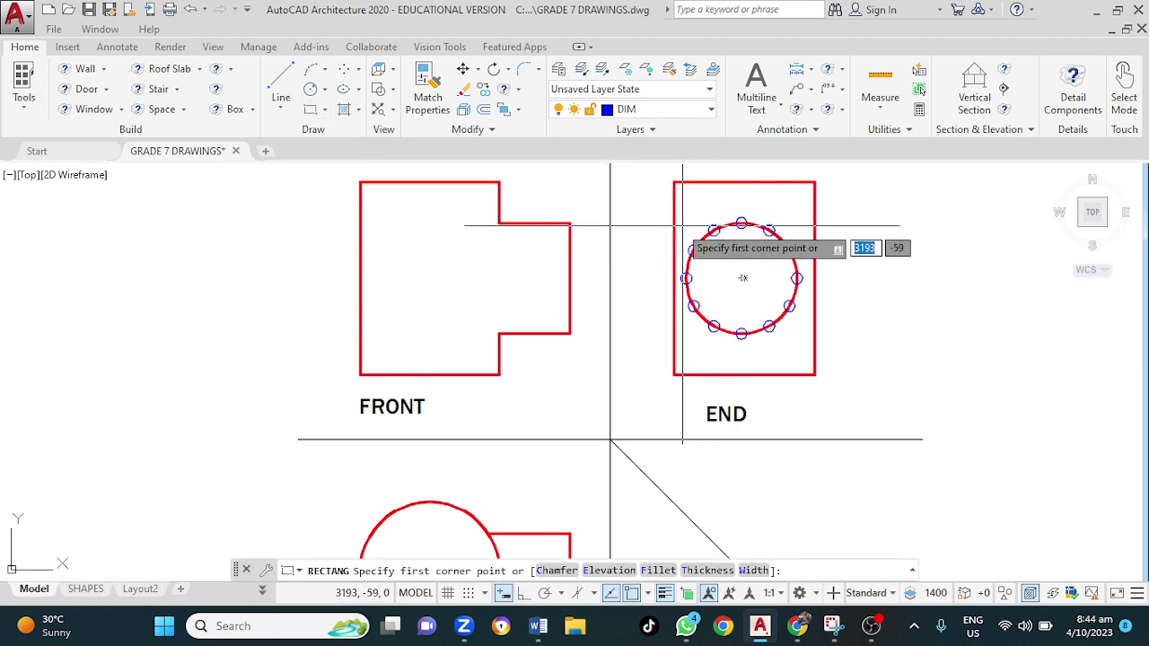
{"action": "key", "text": "Escape"}
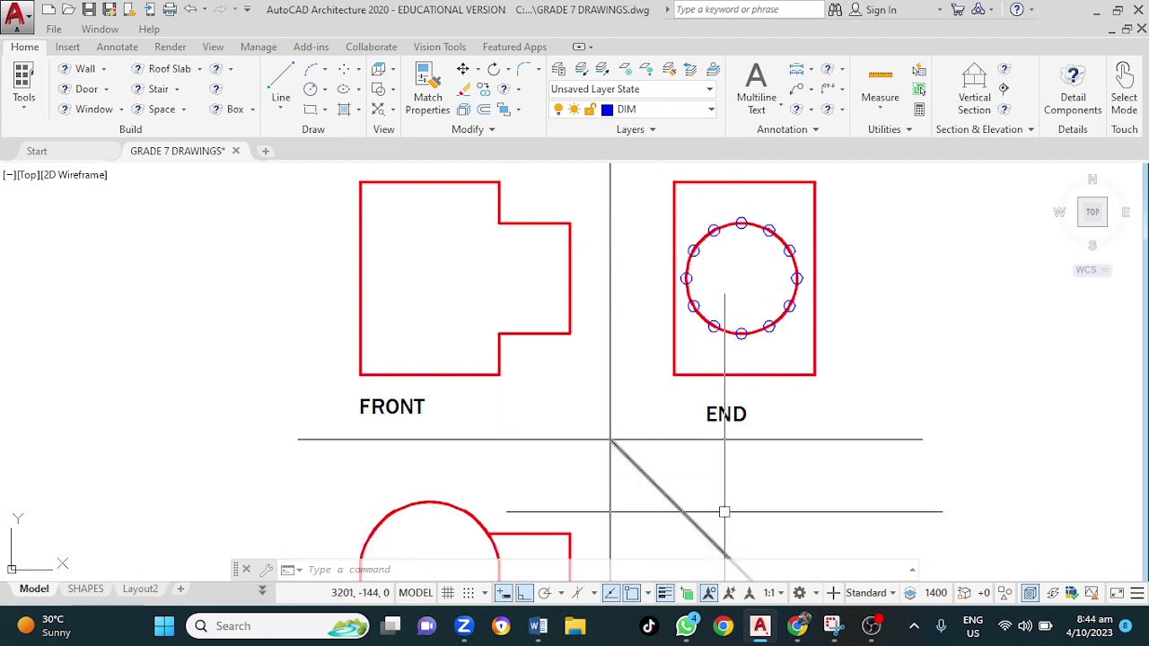
{"action": "left_click", "coordinate": [310, 109]}
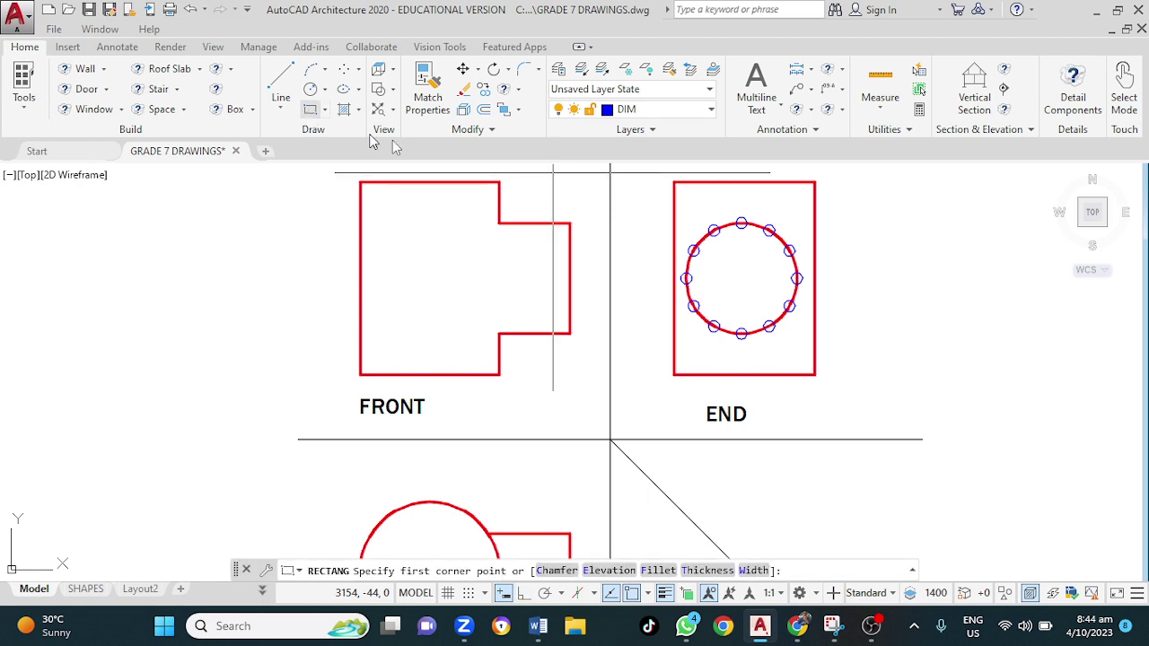
{"action": "left_click", "coordinate": [741, 222]}
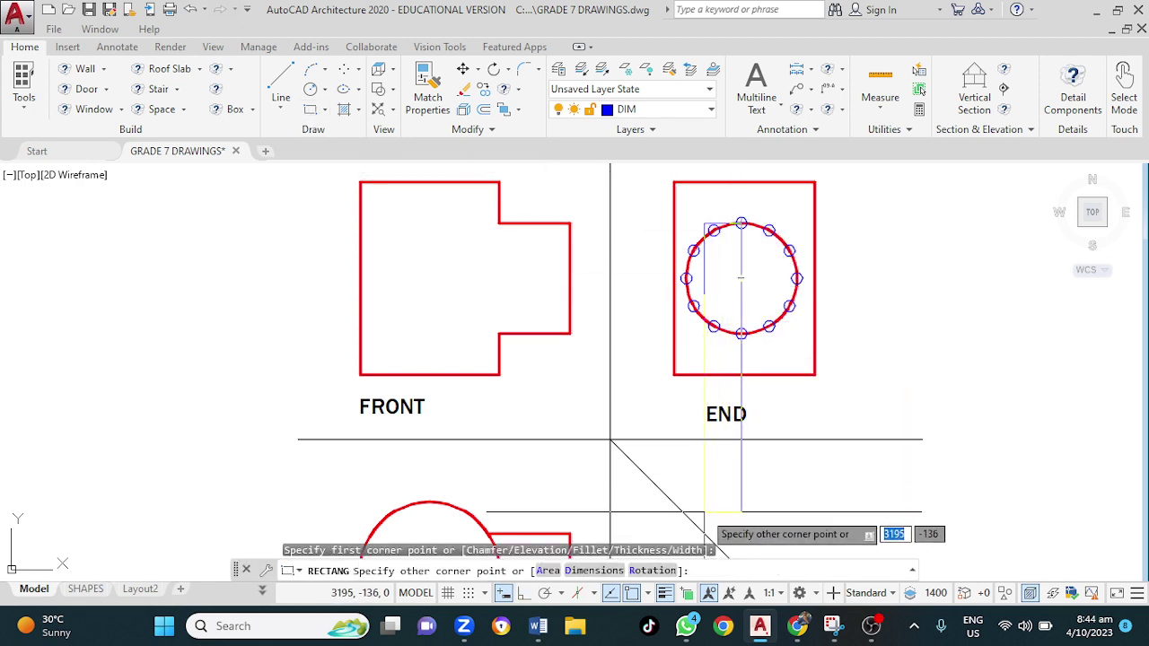
{"action": "middle_click_drag", "start_coordinate": [706, 512], "coordinate": [659, 343]}
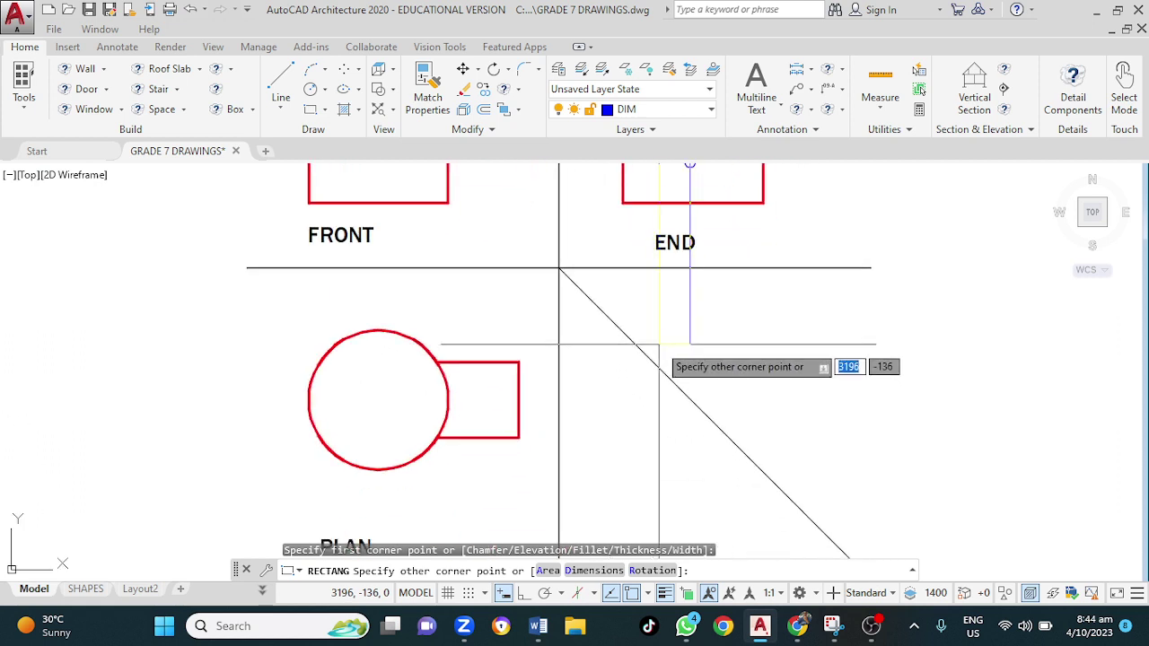
{"action": "left_click", "coordinate": [448, 399]}
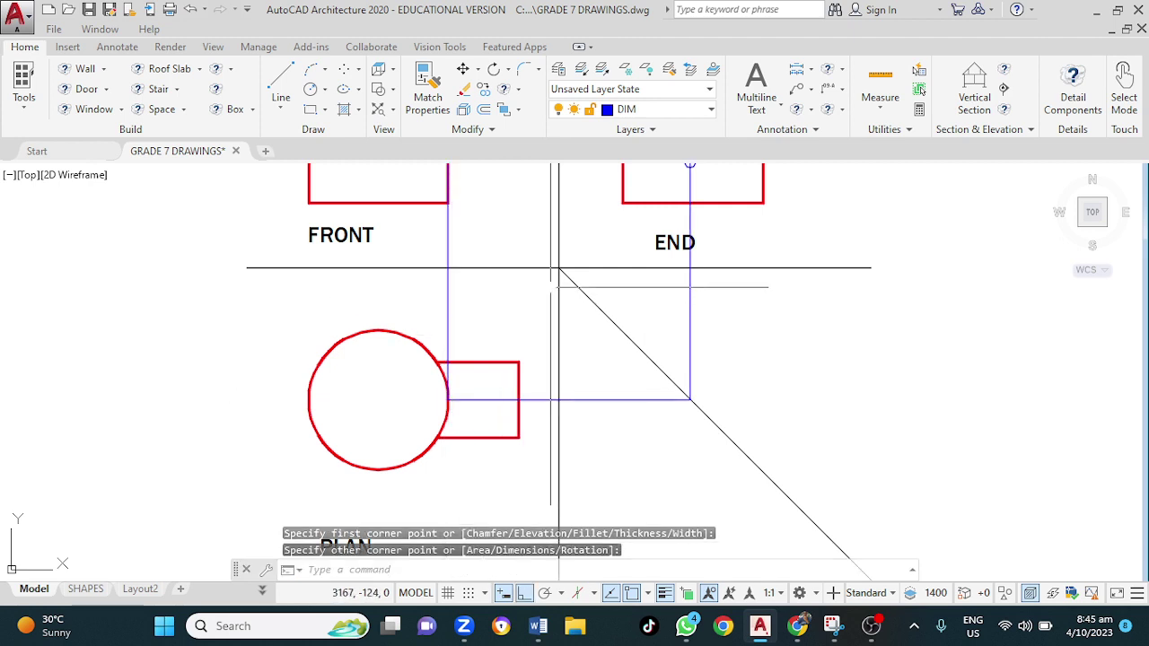
{"action": "middle_click_drag", "start_coordinate": [508, 232], "coordinate": [505, 428]}
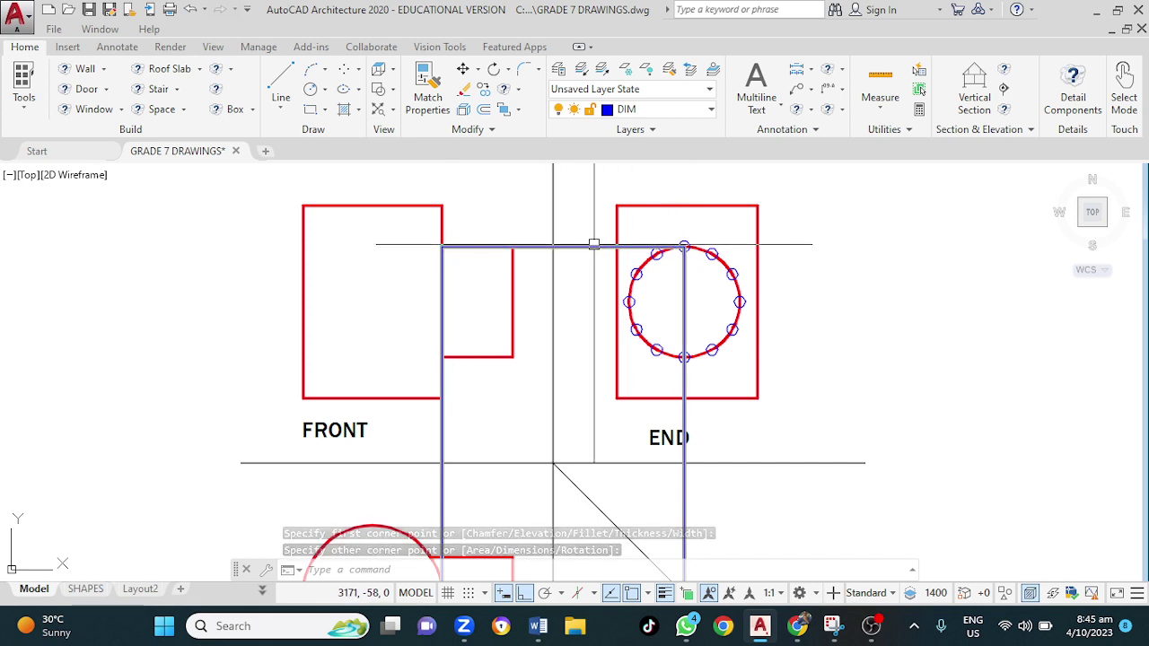
{"action": "left_click", "coordinate": [684, 245]}
{"action": "middle_click_drag", "start_coordinate": [692, 487], "coordinate": [690, 304]}
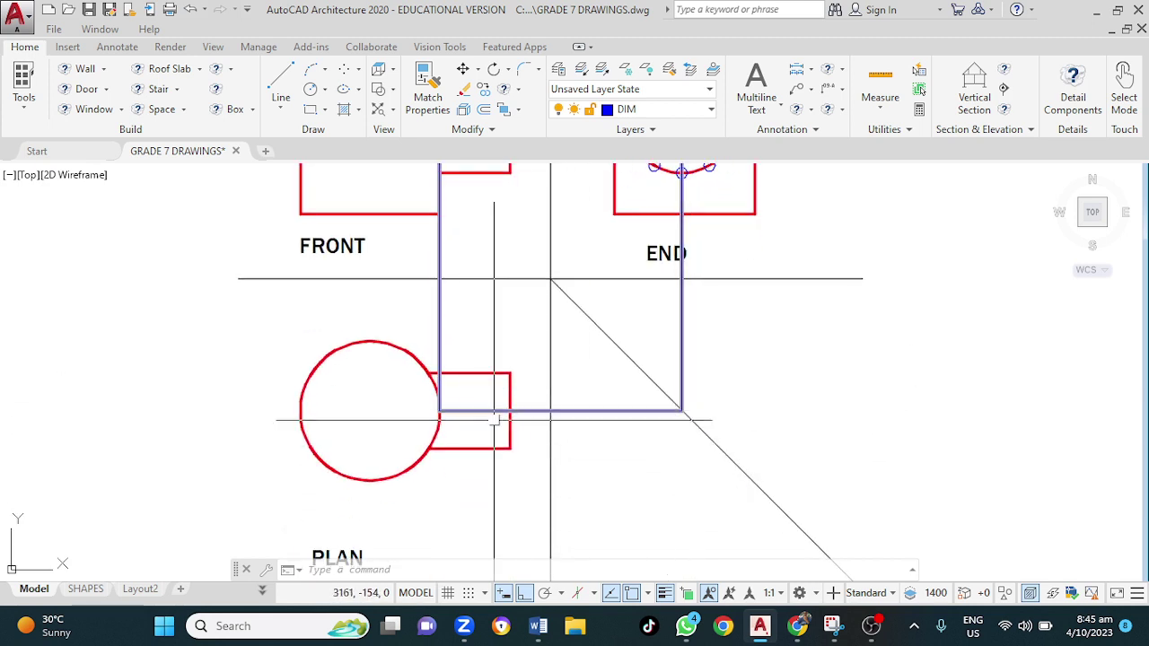
{"action": "scroll", "coordinate": [612, 282], "scroll_direction": "down", "scroll_amount": 2}
{"action": "middle_click_drag", "start_coordinate": [613, 282], "coordinate": [590, 379]}
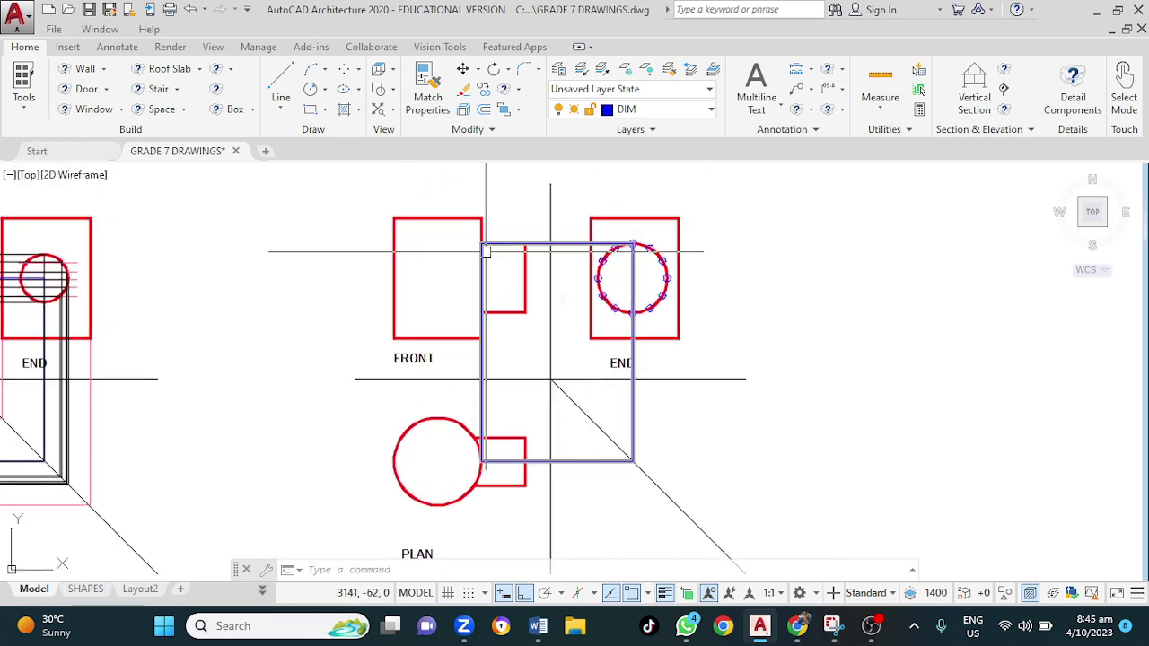
Try to draw a projection rectangle from the division point right of the topmost one to the PLAN circle, and erase it
{"action": "scroll", "coordinate": [486, 251], "scroll_direction": "up", "scroll_amount": 4}
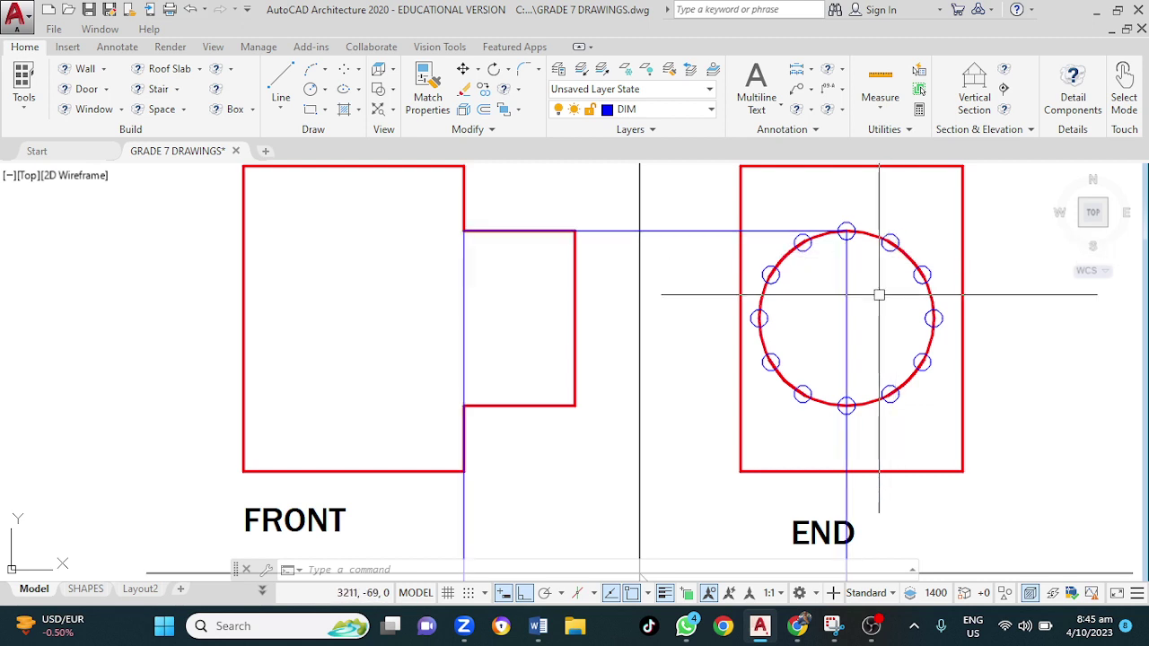
{"action": "type", "text": "rec"}
{"action": "key", "text": "Return"}
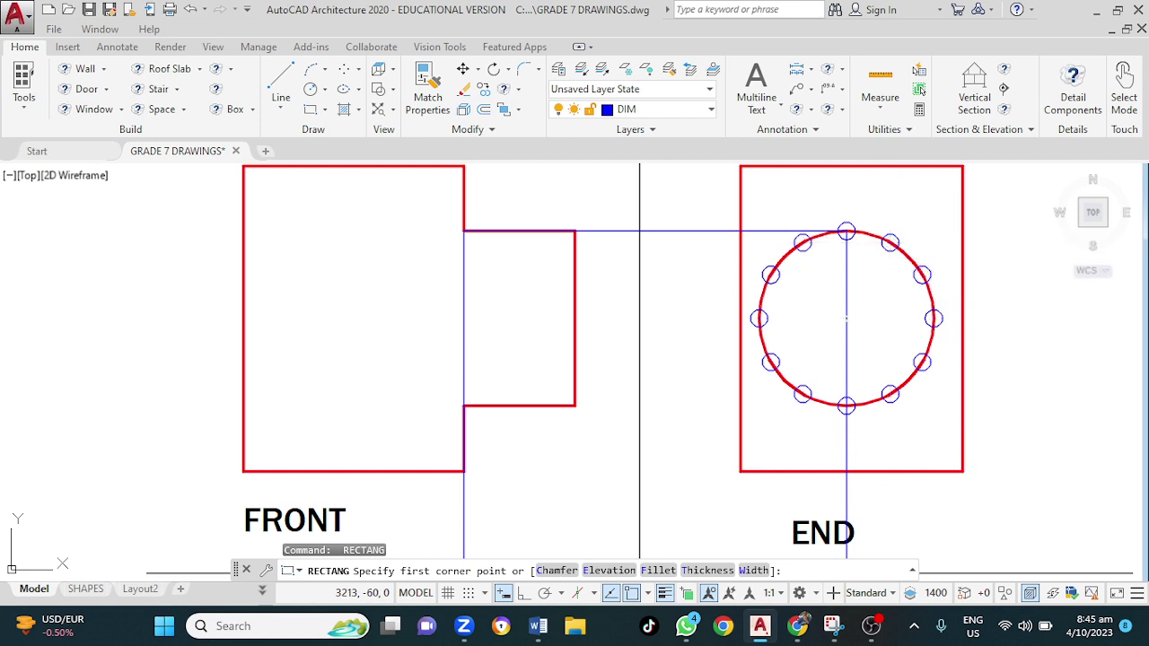
{"action": "left_click", "coordinate": [890, 243]}
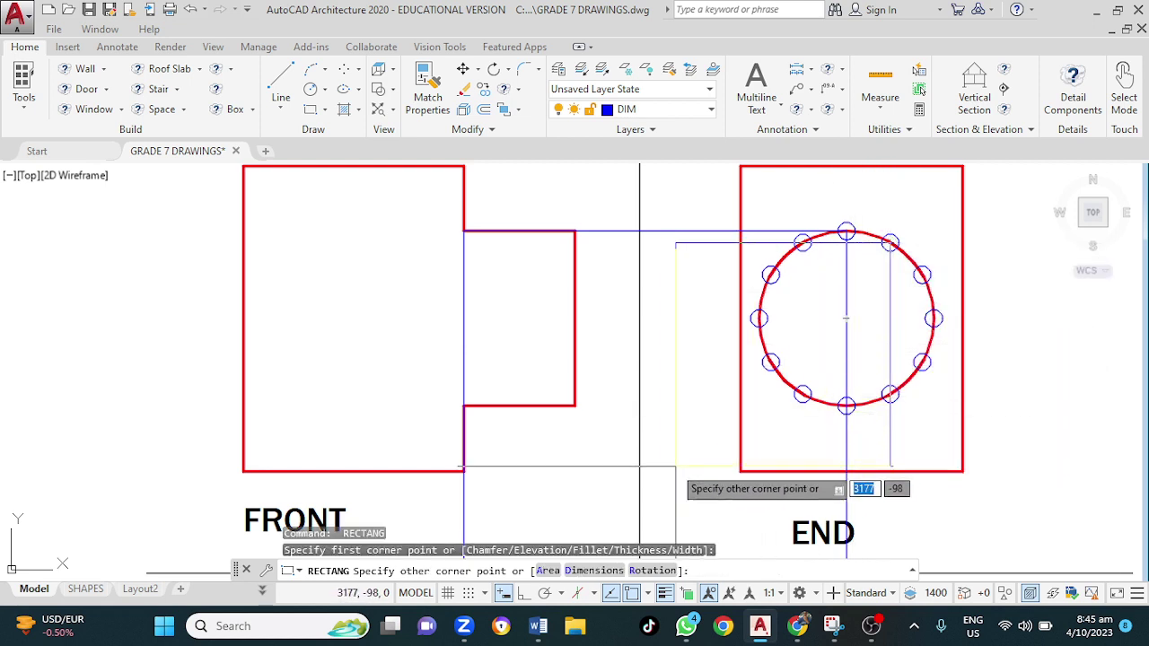
{"action": "middle_click_drag", "start_coordinate": [654, 473], "coordinate": [534, 274]}
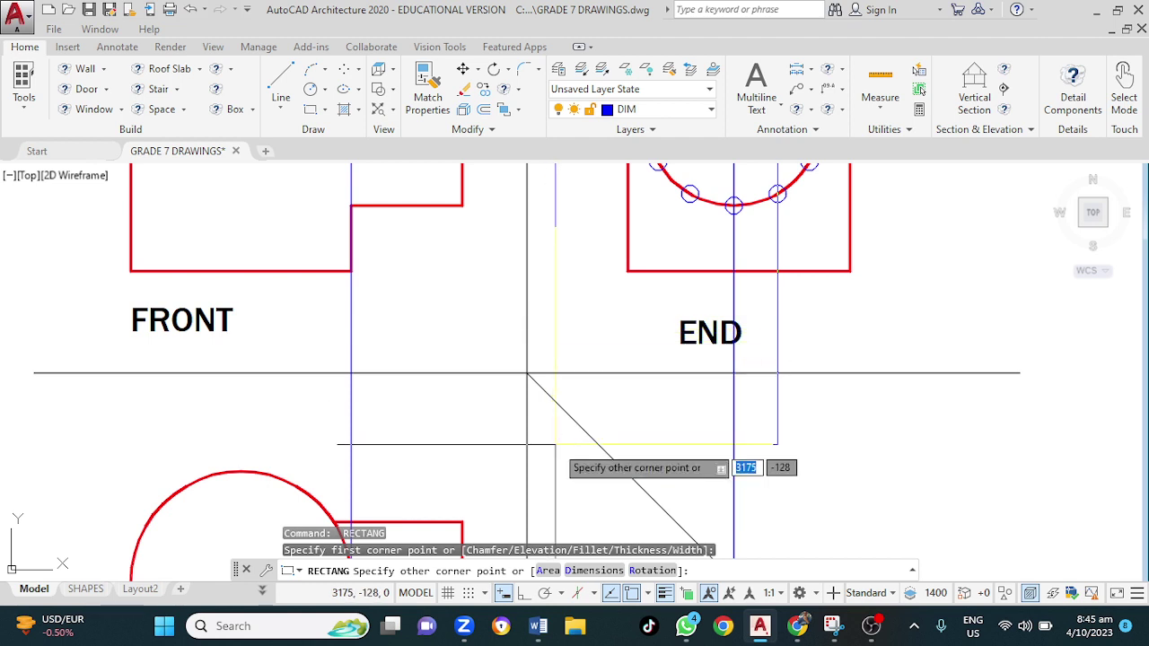
{"action": "middle_click_drag", "start_coordinate": [505, 488], "coordinate": [456, 343]}
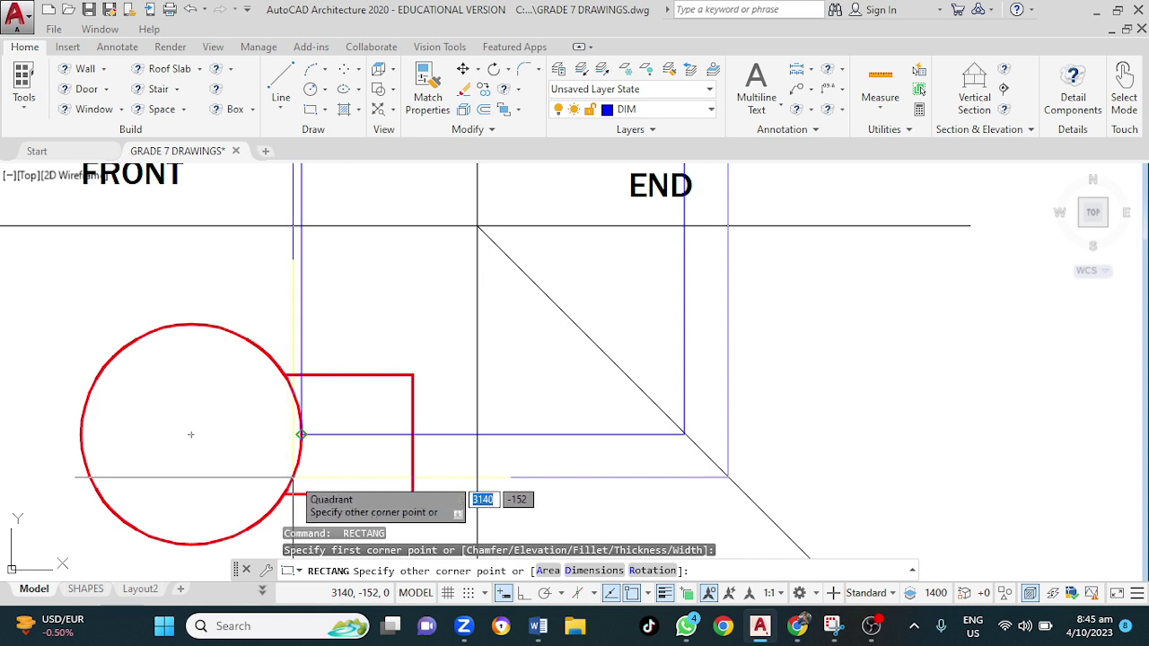
{"action": "left_click", "coordinate": [301, 435]}
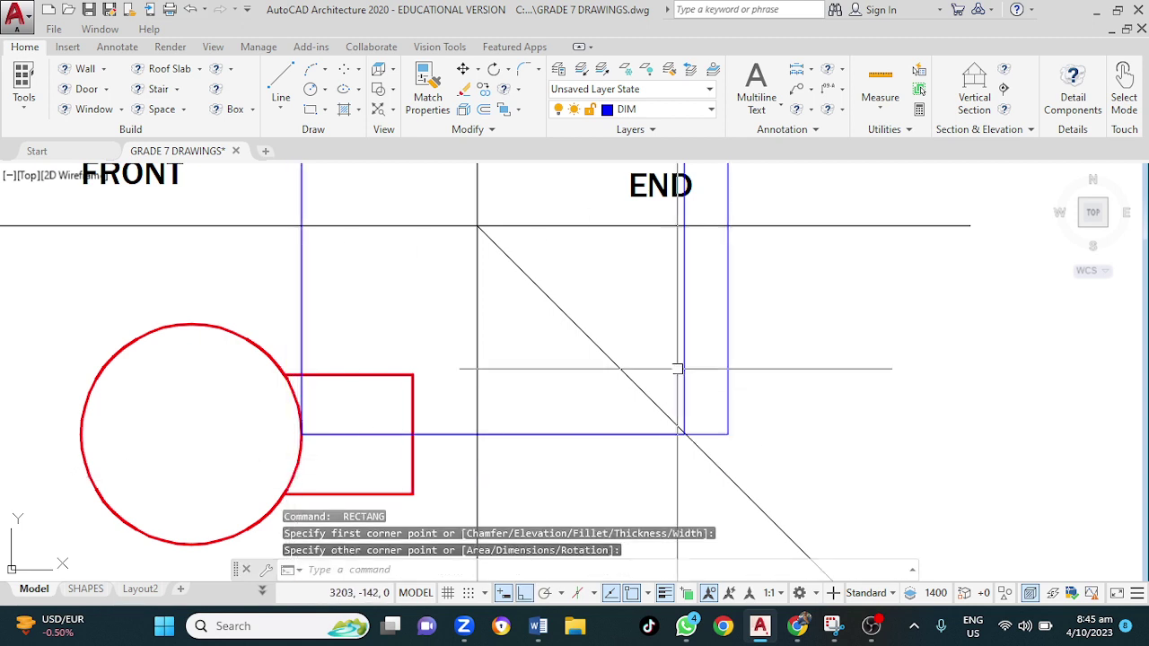
{"action": "left_click", "coordinate": [728, 320]}
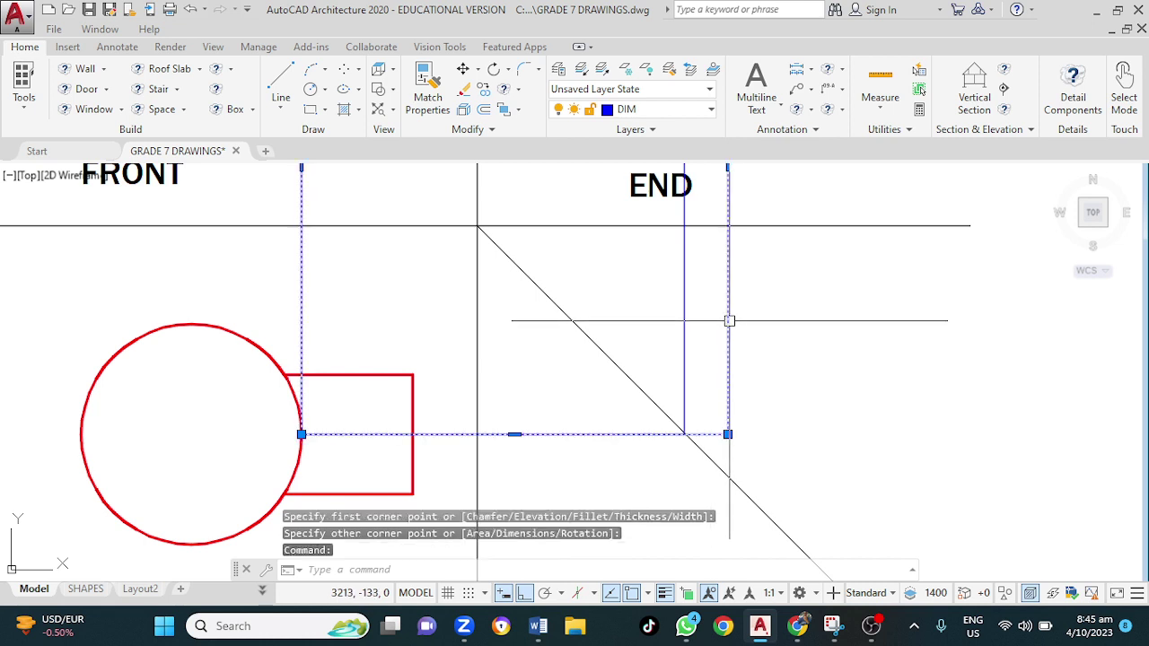
{"action": "key", "text": "Delete"}
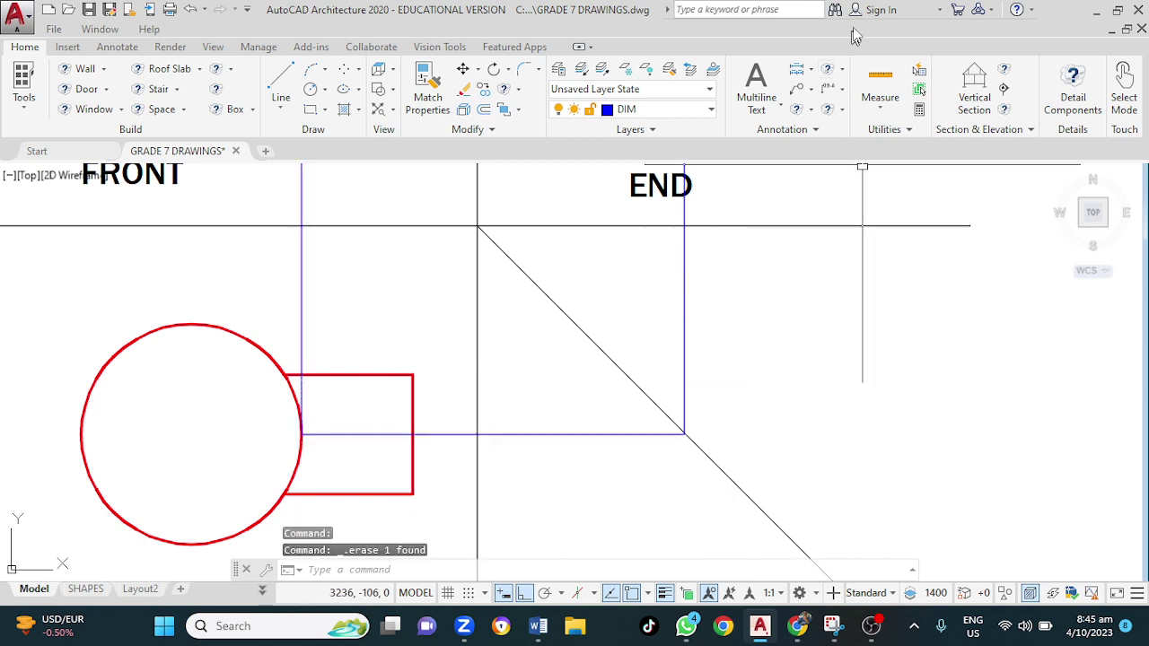
Turn off running object snap in the drafting settings
{"action": "middle_click_drag", "start_coordinate": [739, 341], "coordinate": [728, 435]}
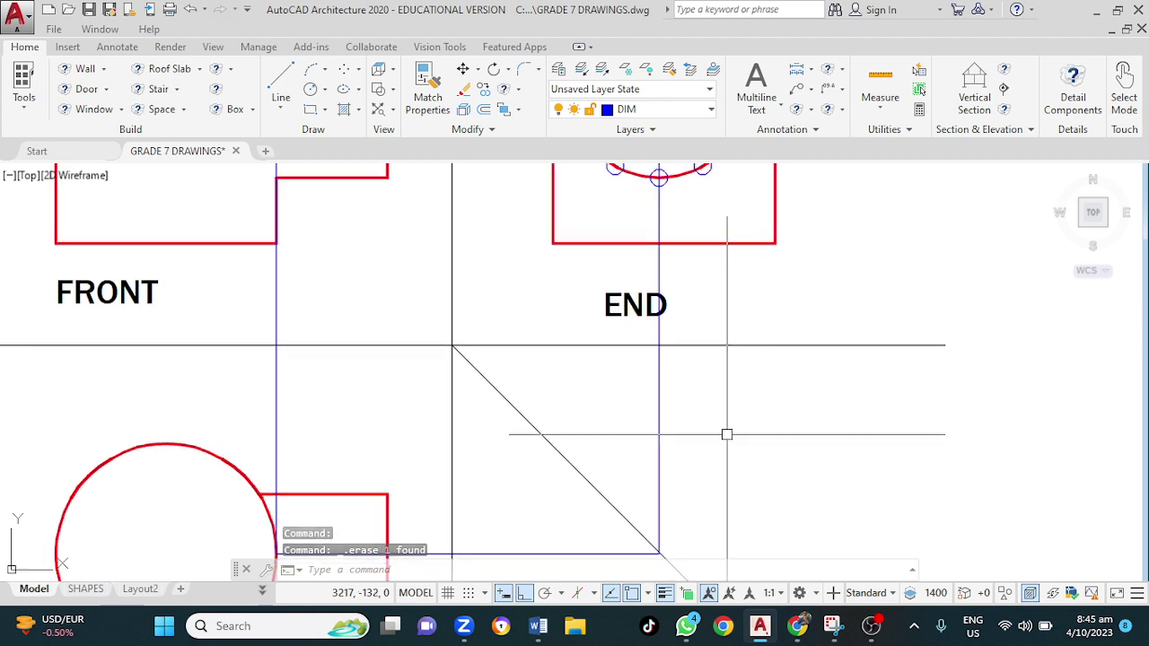
{"action": "scroll", "coordinate": [727, 435], "scroll_direction": "down", "scroll_amount": 2}
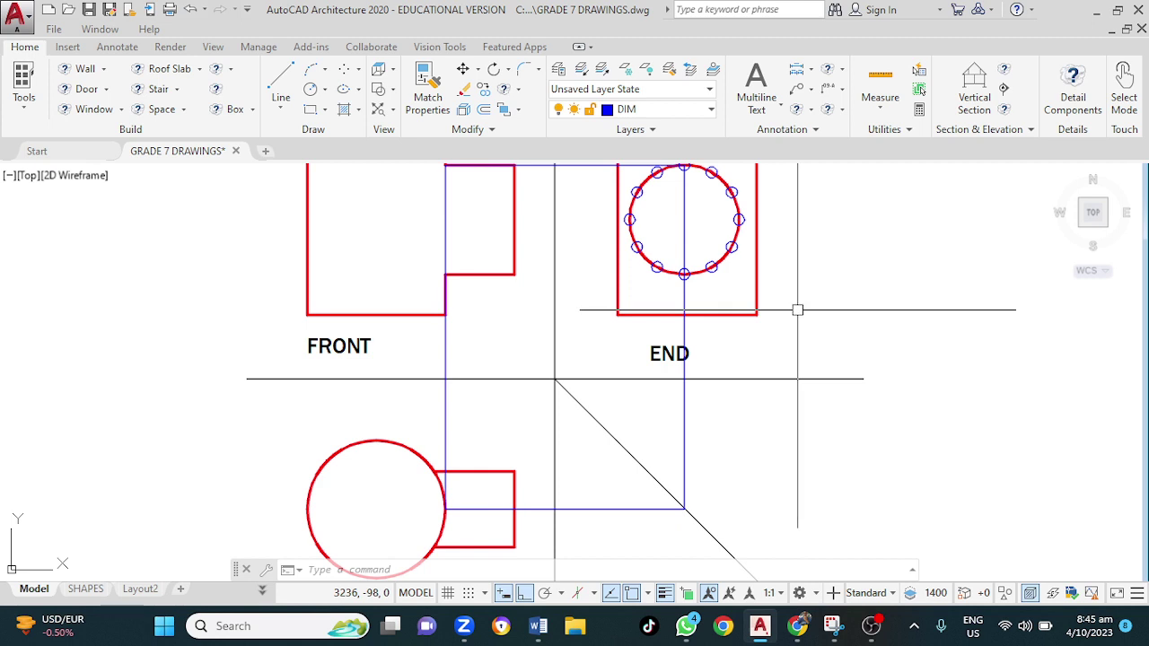
{"action": "type", "text": "sn"}
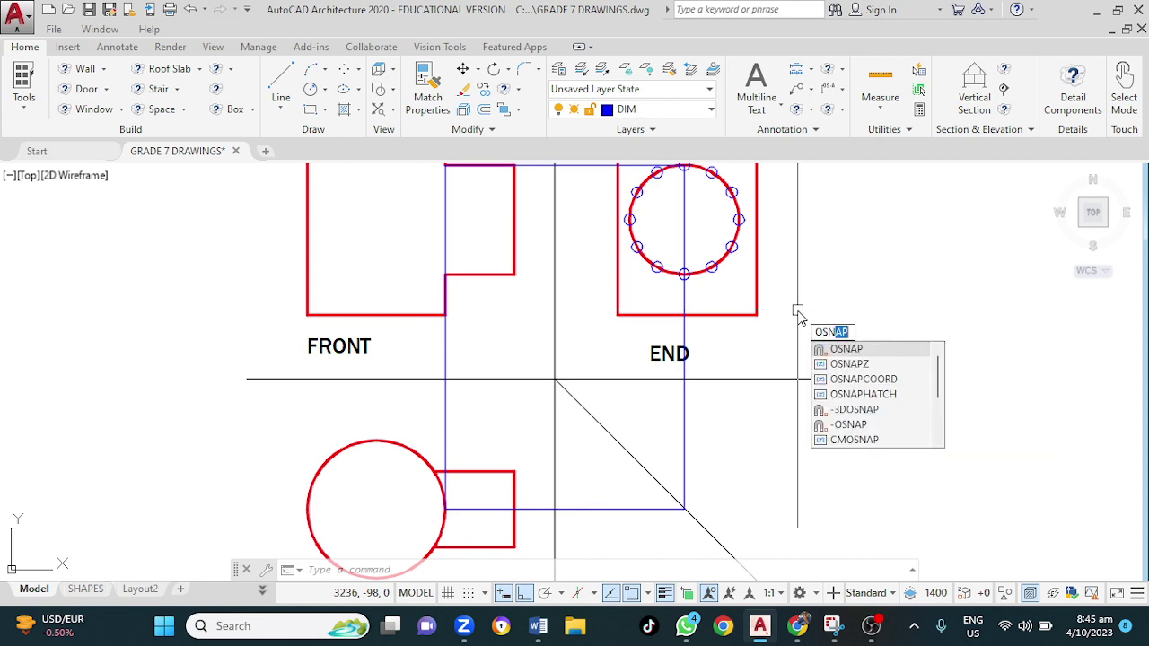
{"action": "key", "text": "Return"}
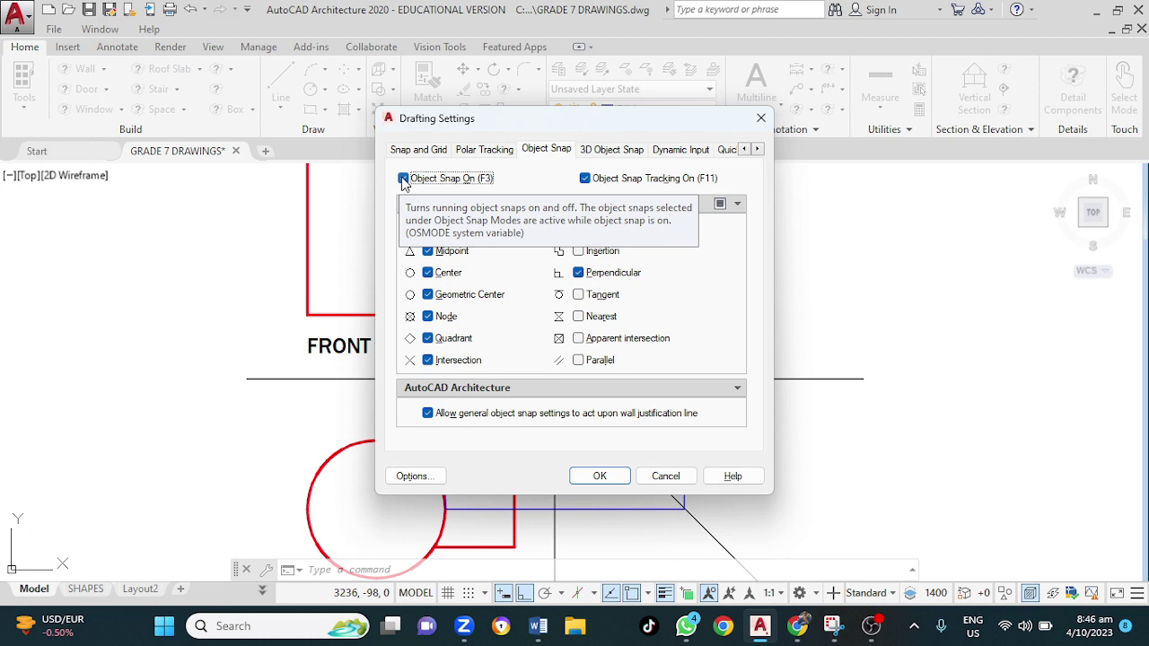
{"action": "left_click", "coordinate": [404, 179]}
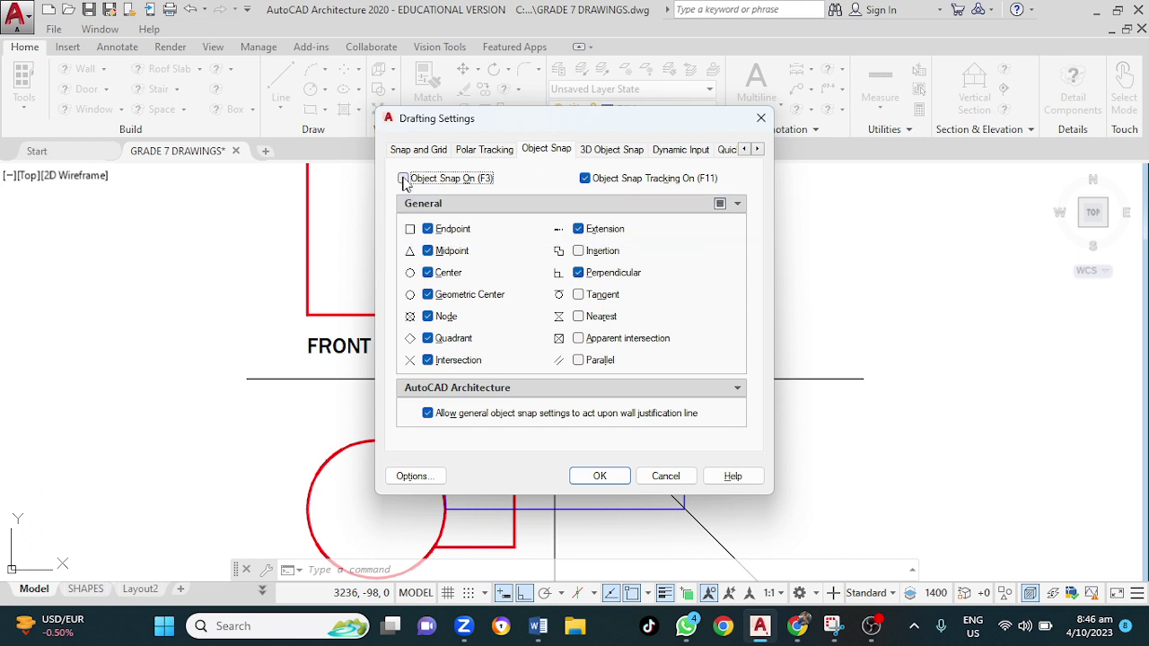
{"action": "left_click", "coordinate": [596, 477]}
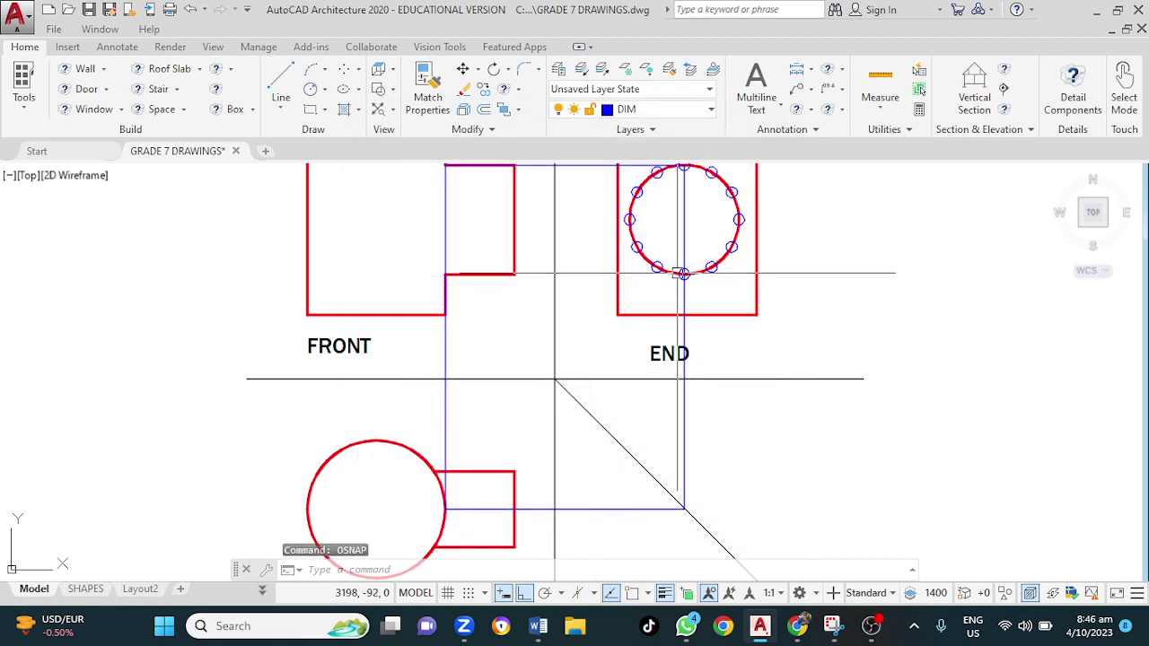
{"action": "middle_click_drag", "start_coordinate": [823, 264], "coordinate": [797, 315]}
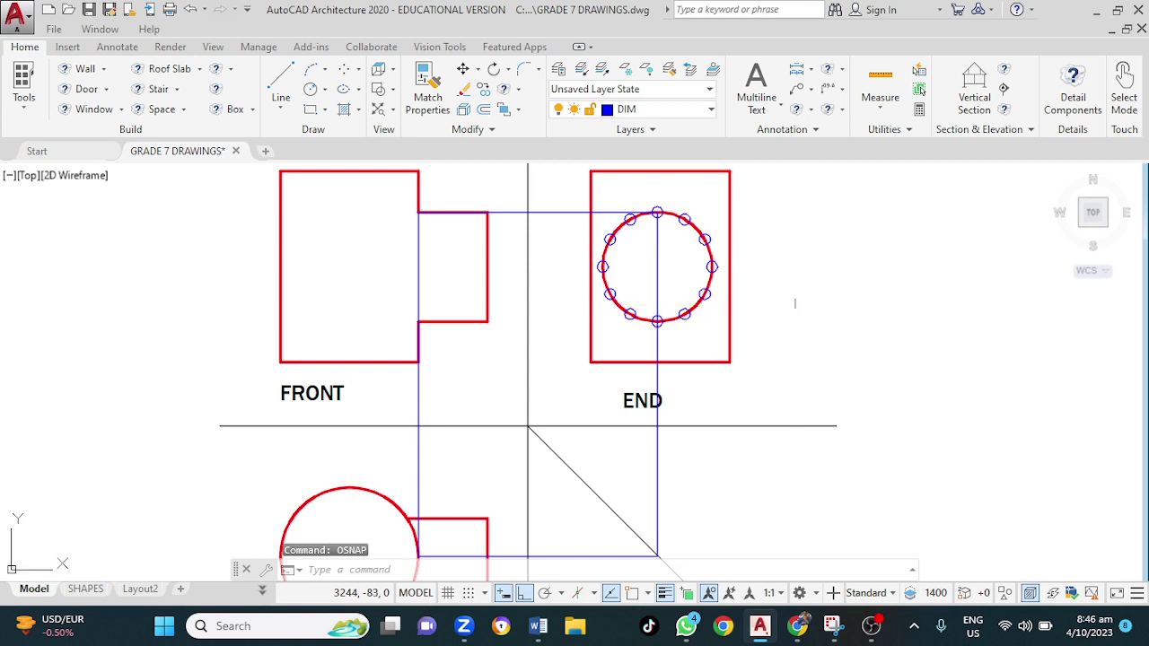
Draw a projection rectangle from the first division point clockwise from the top of the END circle, through the 45-degree line, to the PLAN circle
{"action": "left_click", "coordinate": [311, 109]}
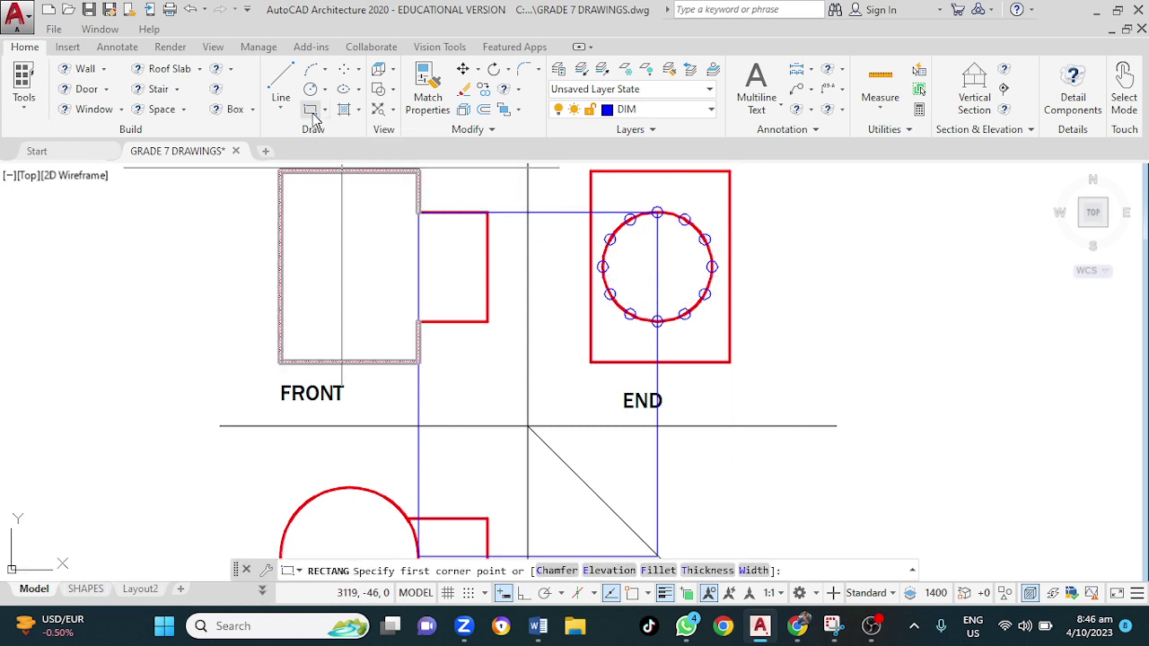
{"action": "left_click", "coordinate": [684, 218]}
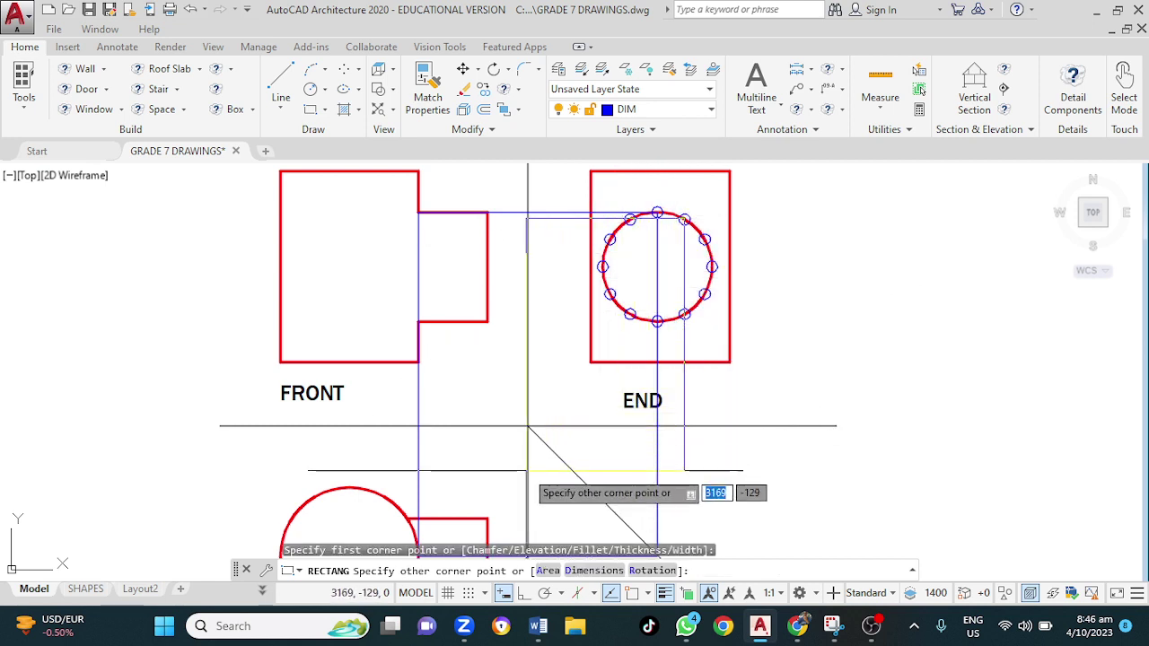
{"action": "middle_click_drag", "start_coordinate": [525, 474], "coordinate": [487, 307]}
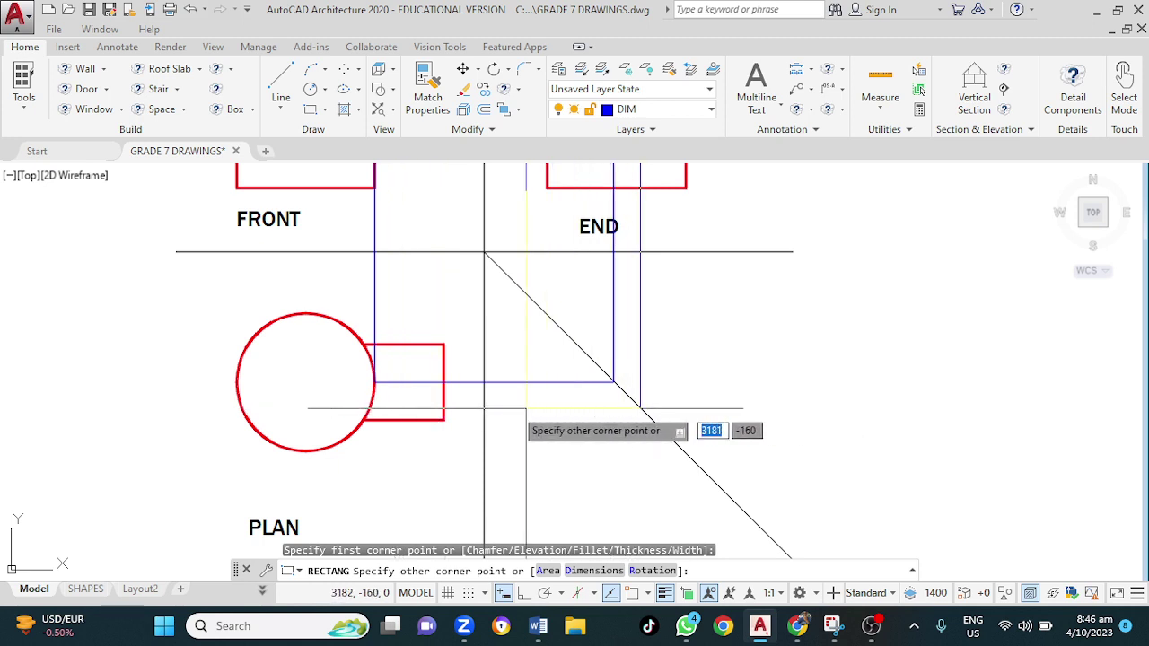
{"action": "left_click", "coordinate": [371, 415]}
Draw a projection rectangle from the second division point clockwise from the top of the END circle to the PLAN circle, cornering on the 45-degree line
{"action": "mouse_move", "coordinate": [820, 269]}
{"action": "middle_mouse_down"}
{"action": "mouse_move", "coordinate": [785, 437]}
{"action": "mouse_move", "coordinate": [791, 493]}
{"action": "middle_mouse_up"}
{"action": "scroll", "coordinate": [321, 261], "scroll_direction": "up", "scroll_amount": 3}
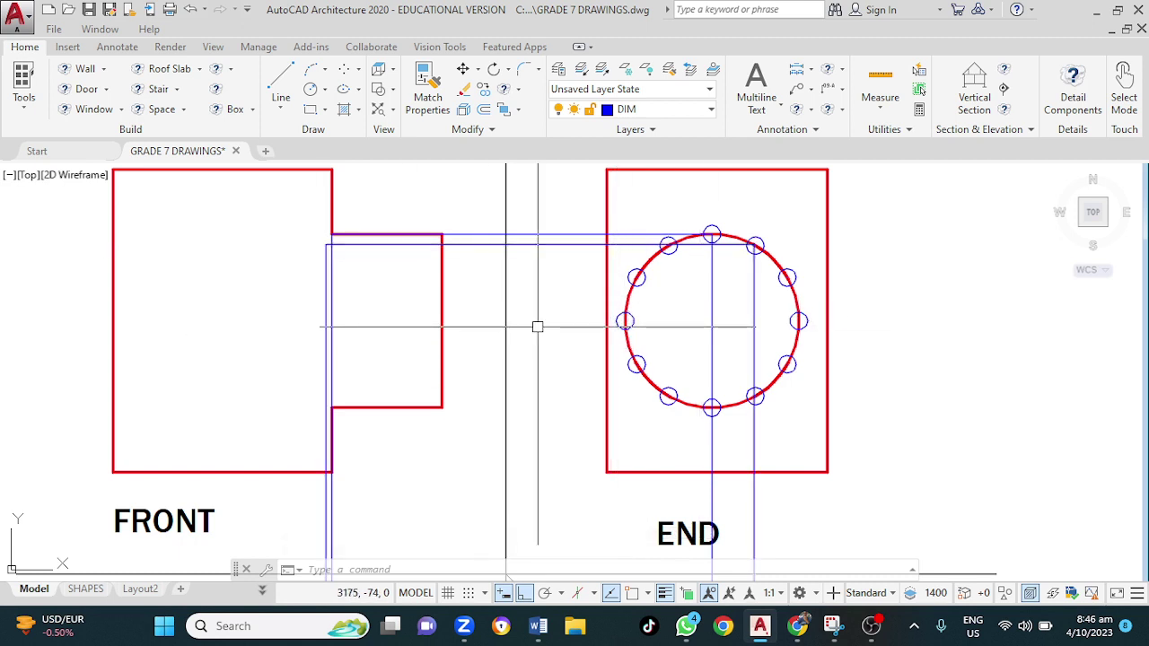
{"action": "type", "text": "rec"}
{"action": "key", "text": "Return"}
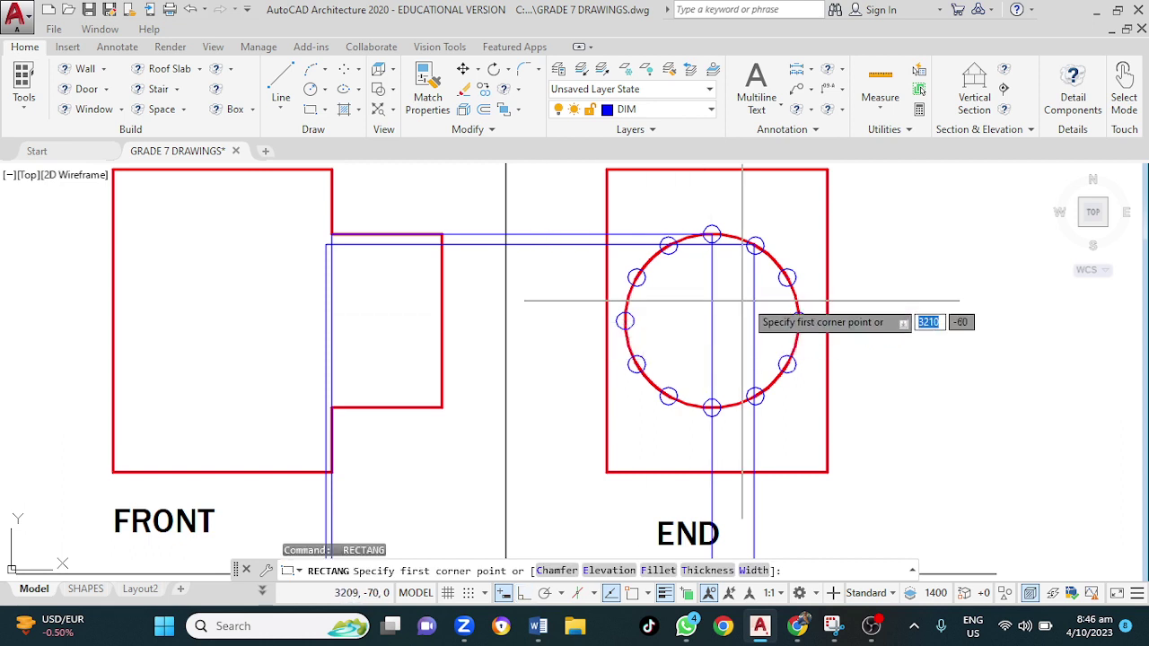
{"action": "left_click", "coordinate": [788, 278]}
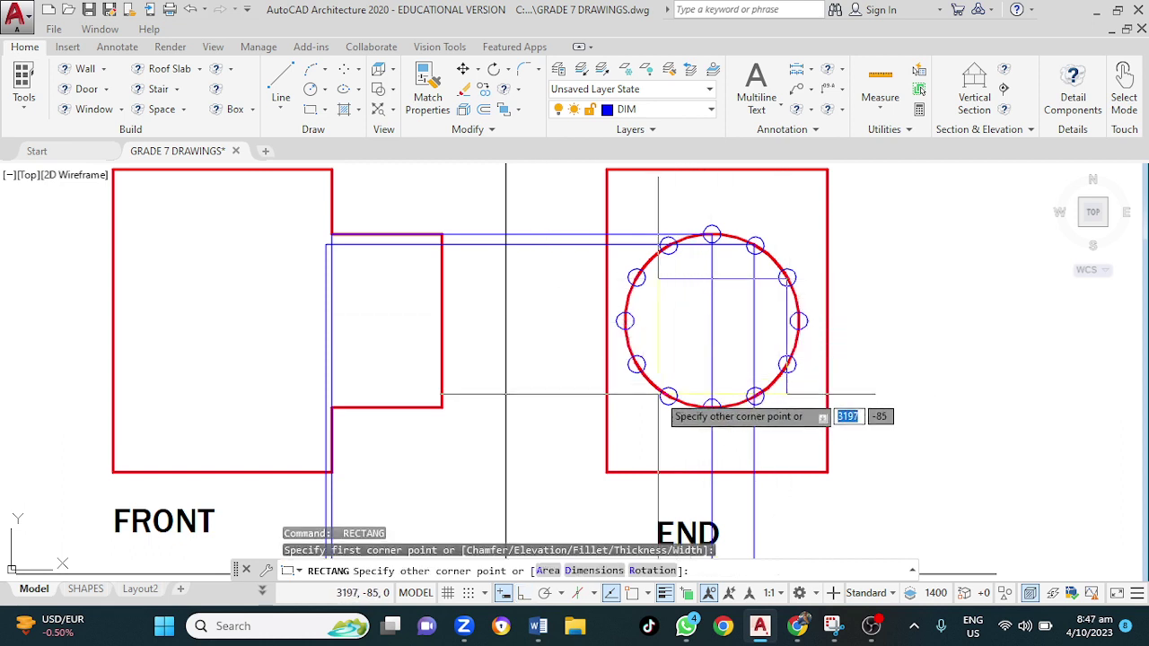
{"action": "middle_click_drag", "start_coordinate": [497, 440], "coordinate": [462, 237]}
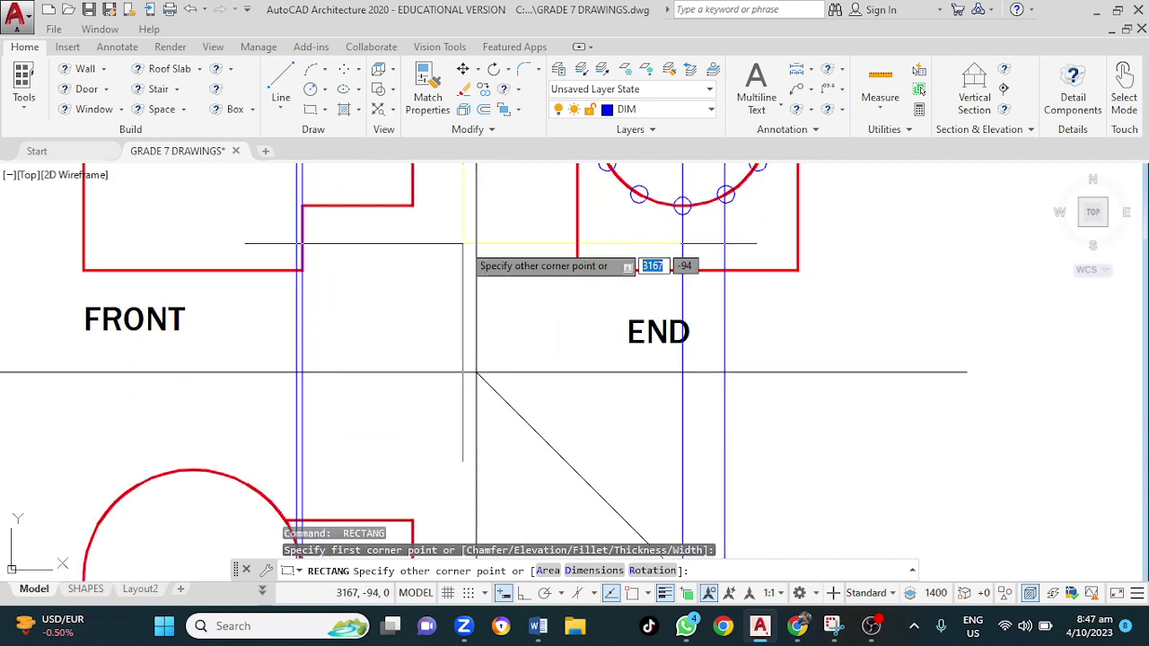
{"action": "middle_click_drag", "start_coordinate": [371, 561], "coordinate": [400, 207]}
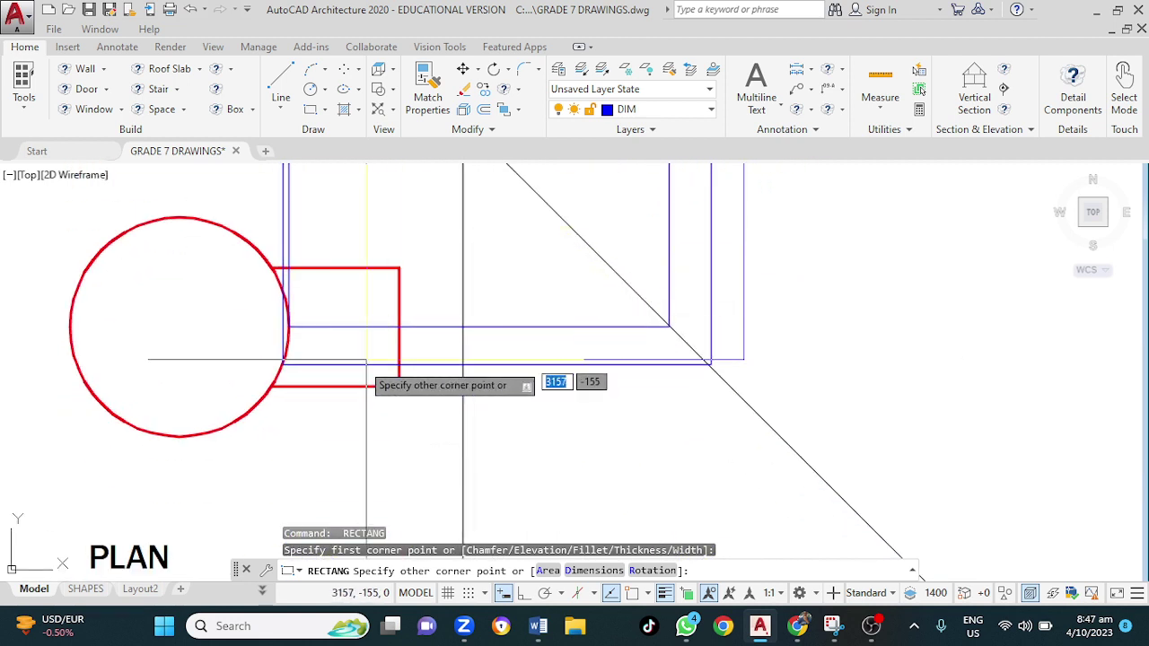
{"action": "left_click", "coordinate": [262, 399]}
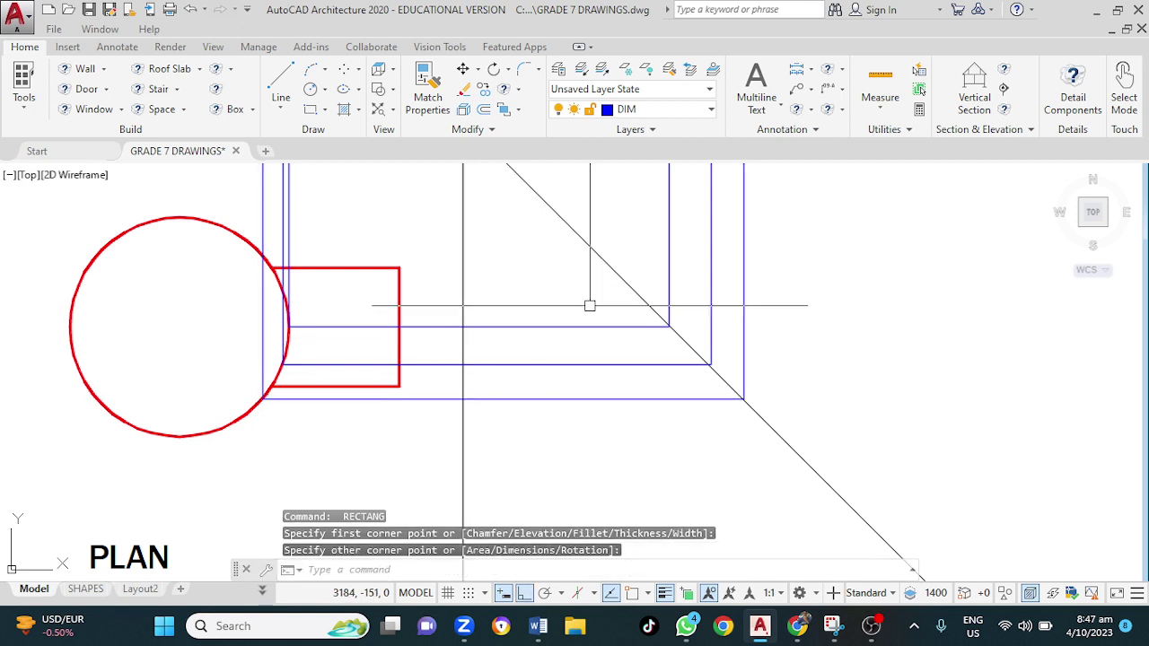
Draw a projection rectangle from the rightmost division point of the END circle to the PLAN circle, with its corner on the 45-degree line
{"action": "scroll", "coordinate": [547, 250], "scroll_direction": "down", "scroll_amount": 5}
{"action": "middle_click_drag", "start_coordinate": [544, 249], "coordinate": [543, 467]}
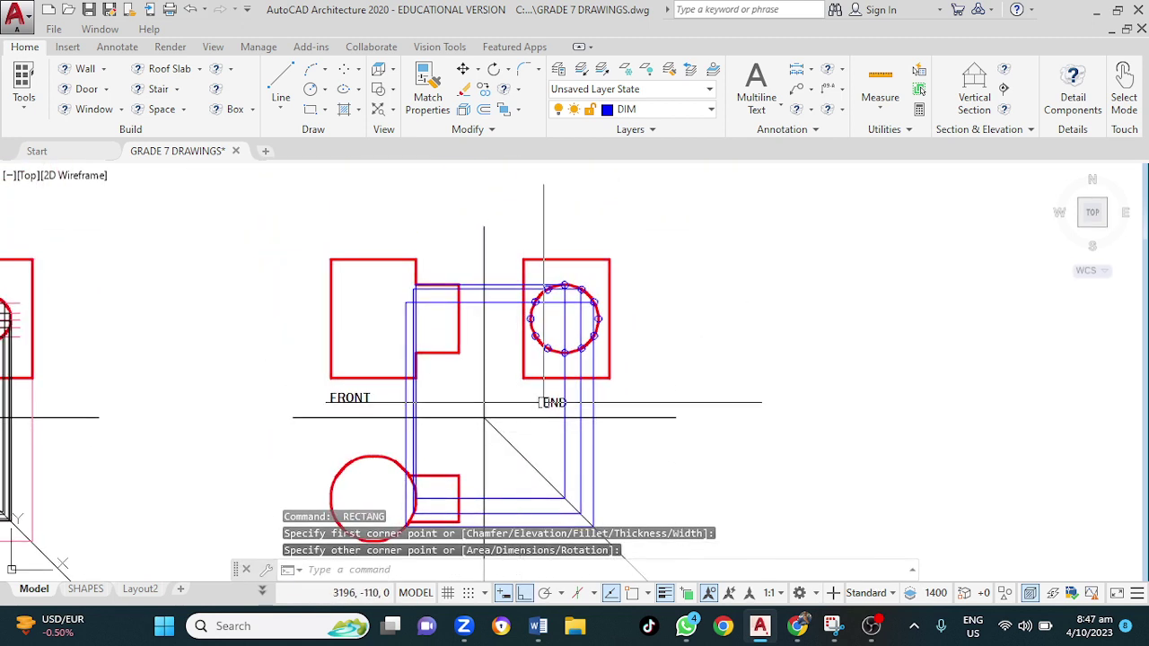
{"action": "key", "text": "Return"}
{"action": "scroll", "coordinate": [576, 339], "scroll_direction": "up", "scroll_amount": 4}
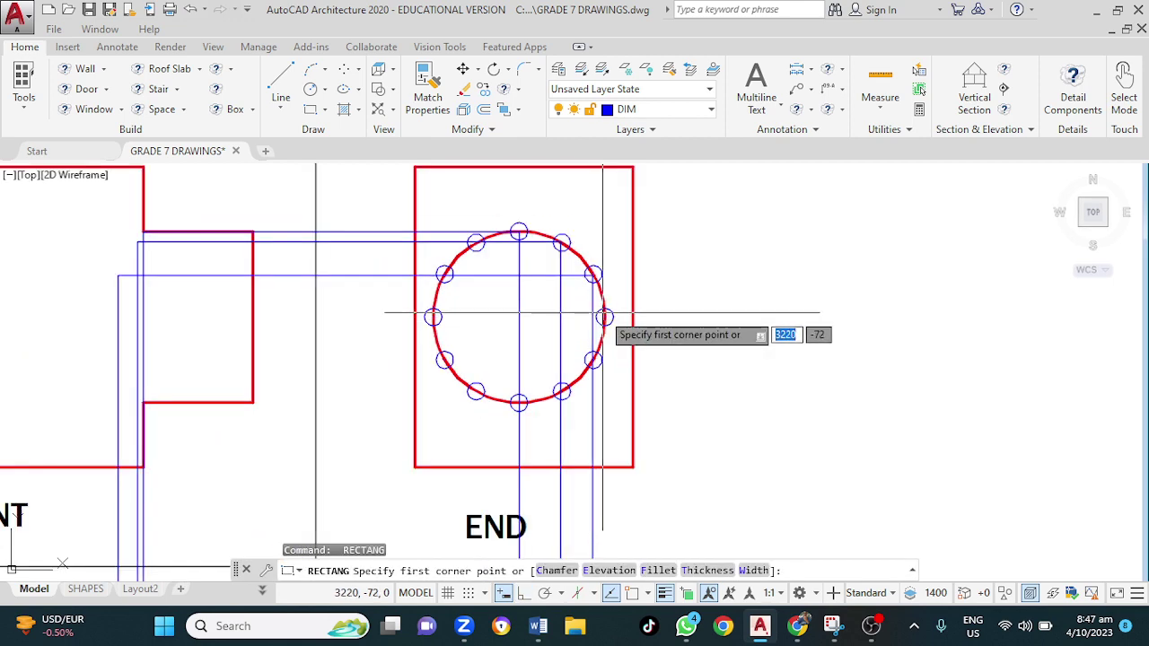
{"action": "left_click", "coordinate": [604, 317]}
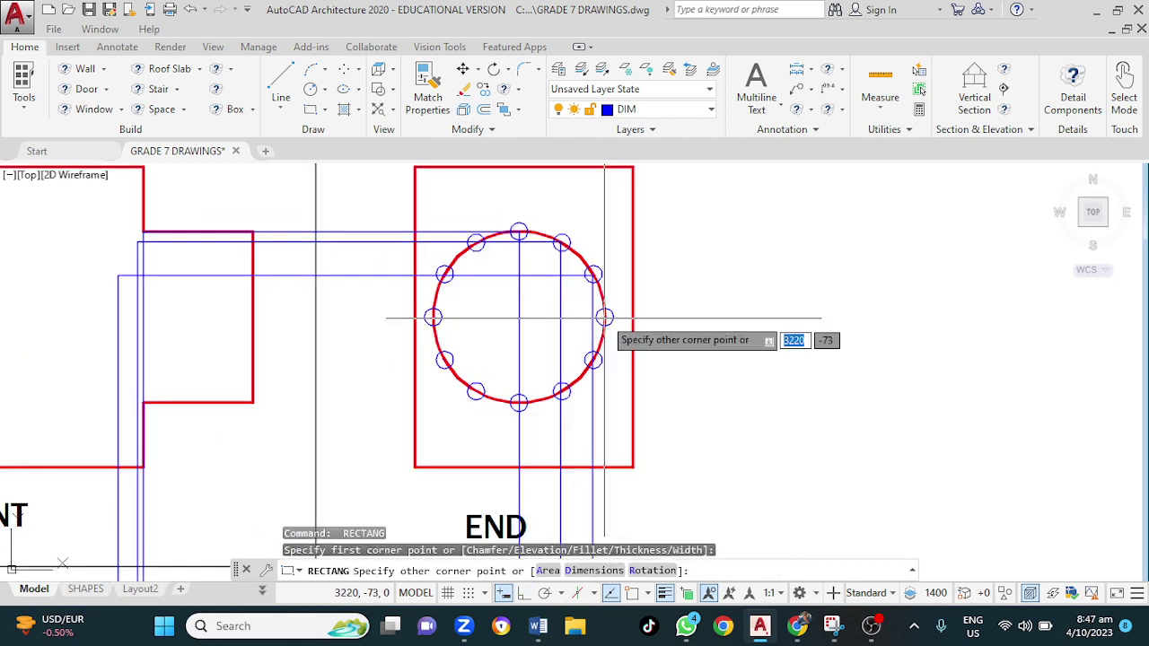
{"action": "middle_click_drag", "start_coordinate": [277, 483], "coordinate": [333, 180]}
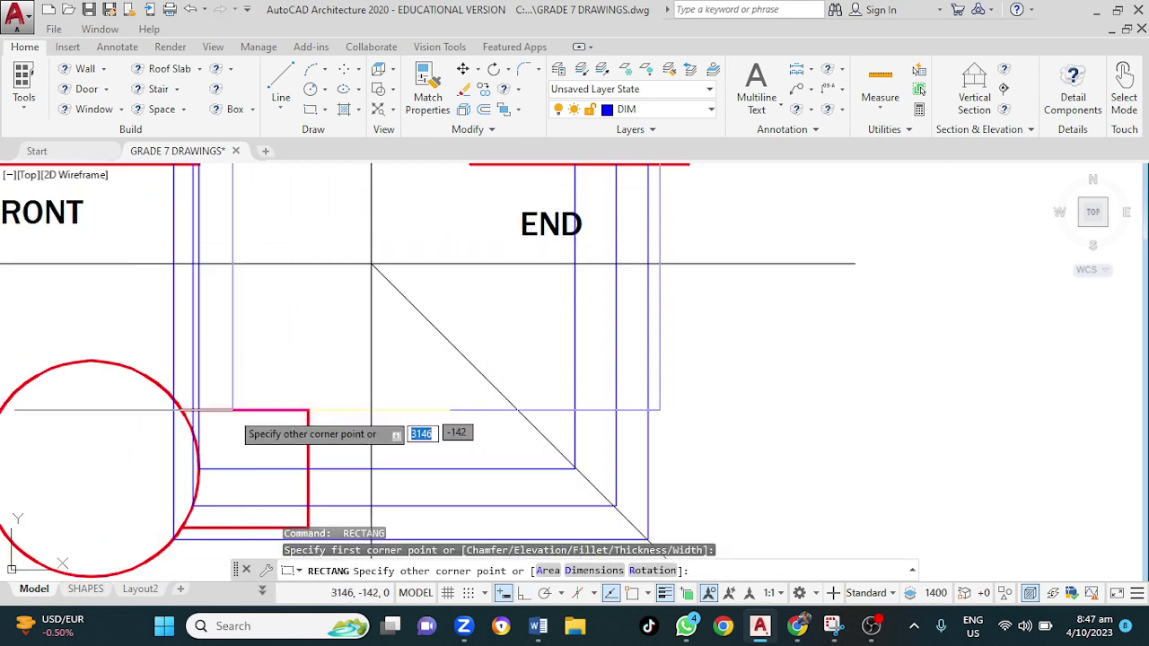
{"action": "scroll", "coordinate": [231, 415], "scroll_direction": "down", "scroll_amount": 3}
{"action": "middle_click_drag", "start_coordinate": [197, 445], "coordinate": [220, 312]}
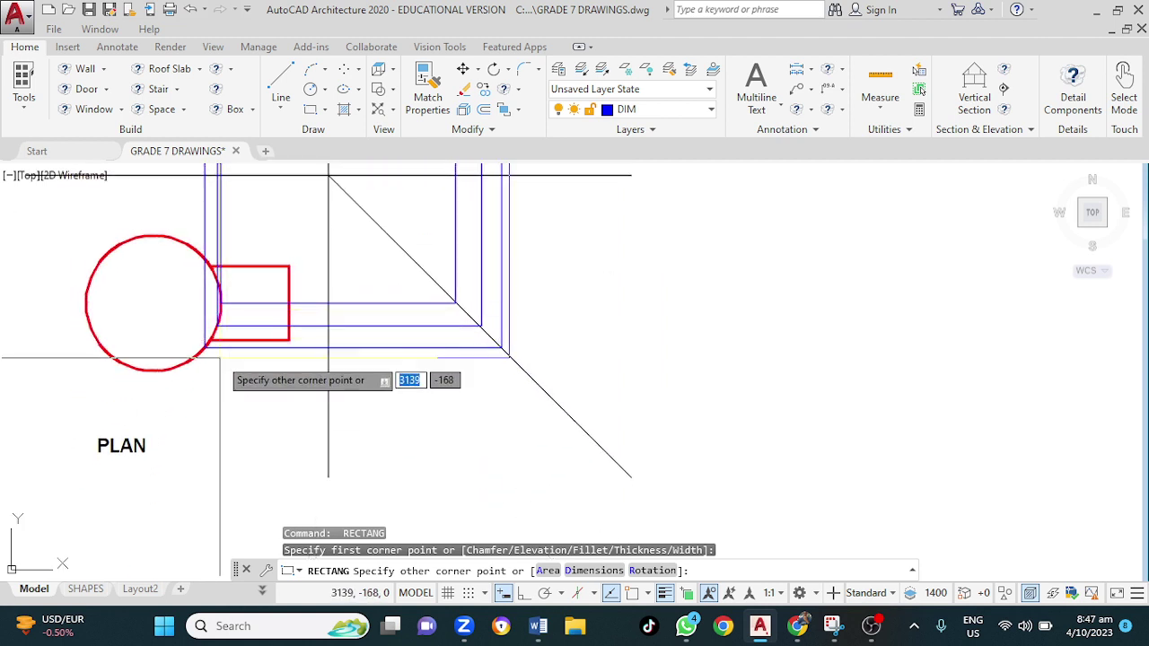
{"action": "scroll", "coordinate": [196, 353], "scroll_direction": "up", "scroll_amount": 2}
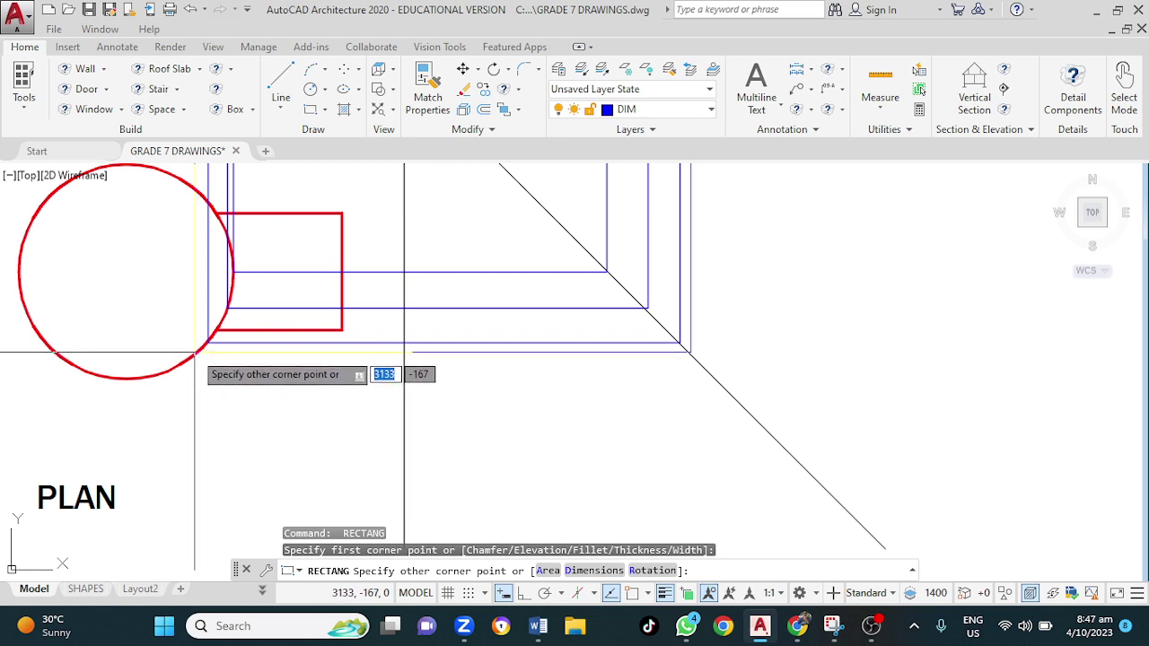
{"action": "left_click", "coordinate": [195, 352]}
Draw a projection rectangle from the division point just below the rightmost one on the END circle to the matching point on the PLAN circle
{"action": "scroll", "coordinate": [715, 201], "scroll_direction": "down", "scroll_amount": 3}
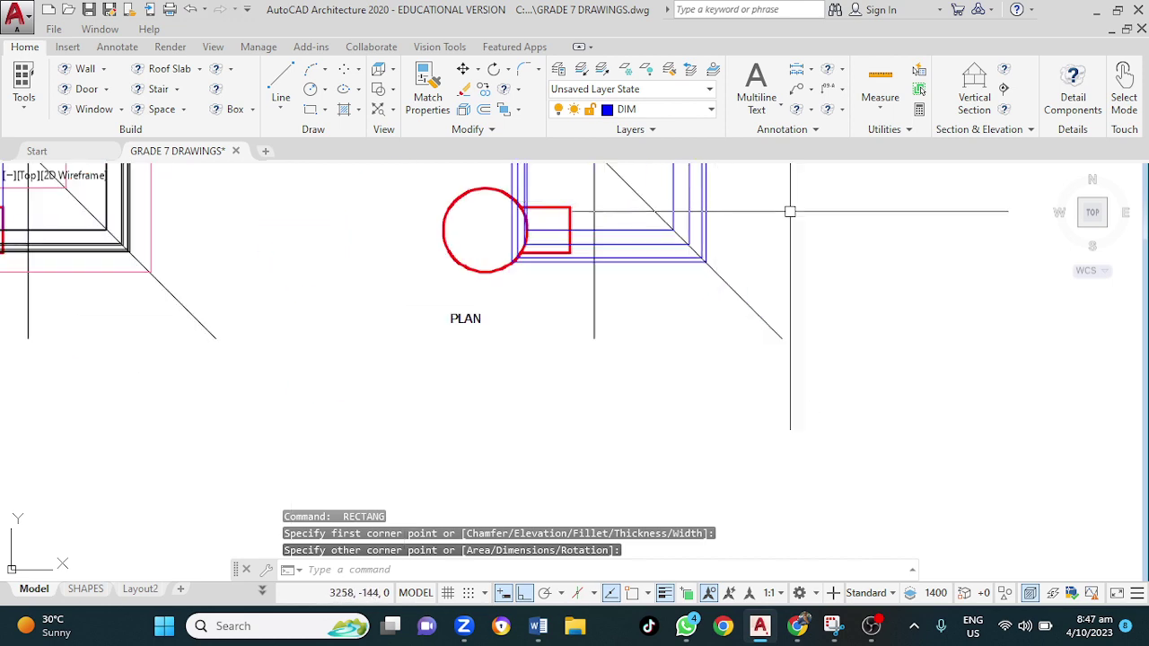
{"action": "middle_click_drag", "start_coordinate": [788, 210], "coordinate": [662, 405]}
{"action": "scroll", "coordinate": [666, 359], "scroll_direction": "up", "scroll_amount": 1}
{"action": "key", "text": "Return"}
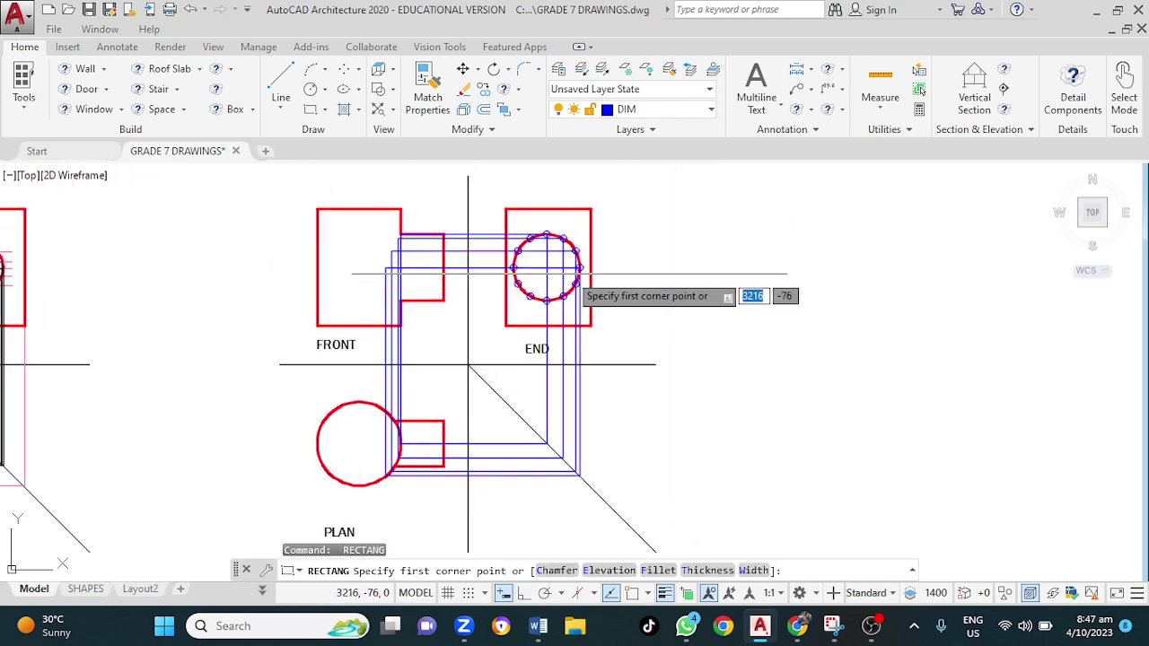
{"action": "scroll", "coordinate": [642, 269], "scroll_direction": "up", "scroll_amount": 7}
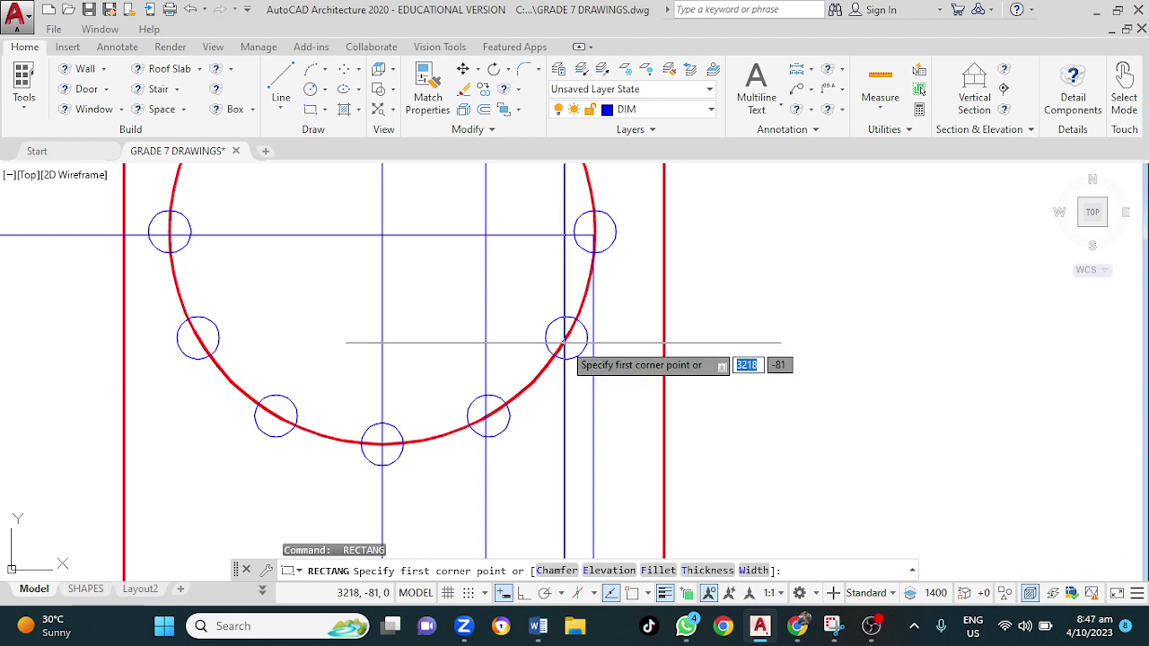
{"action": "left_click", "coordinate": [565, 342]}
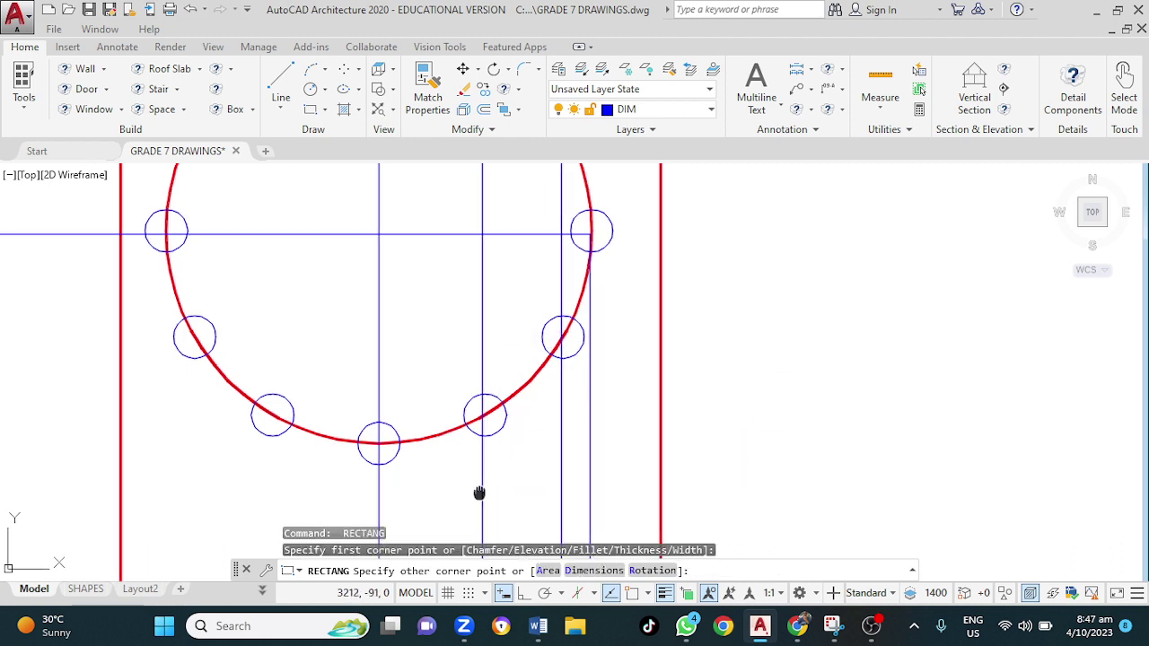
{"action": "middle_click_drag", "start_coordinate": [477, 492], "coordinate": [468, 279]}
{"action": "scroll", "coordinate": [458, 301], "scroll_direction": "down", "scroll_amount": 5}
{"action": "middle_click_drag", "start_coordinate": [267, 507], "coordinate": [490, 205]}
{"action": "scroll", "coordinate": [489, 235], "scroll_direction": "up", "scroll_amount": 4}
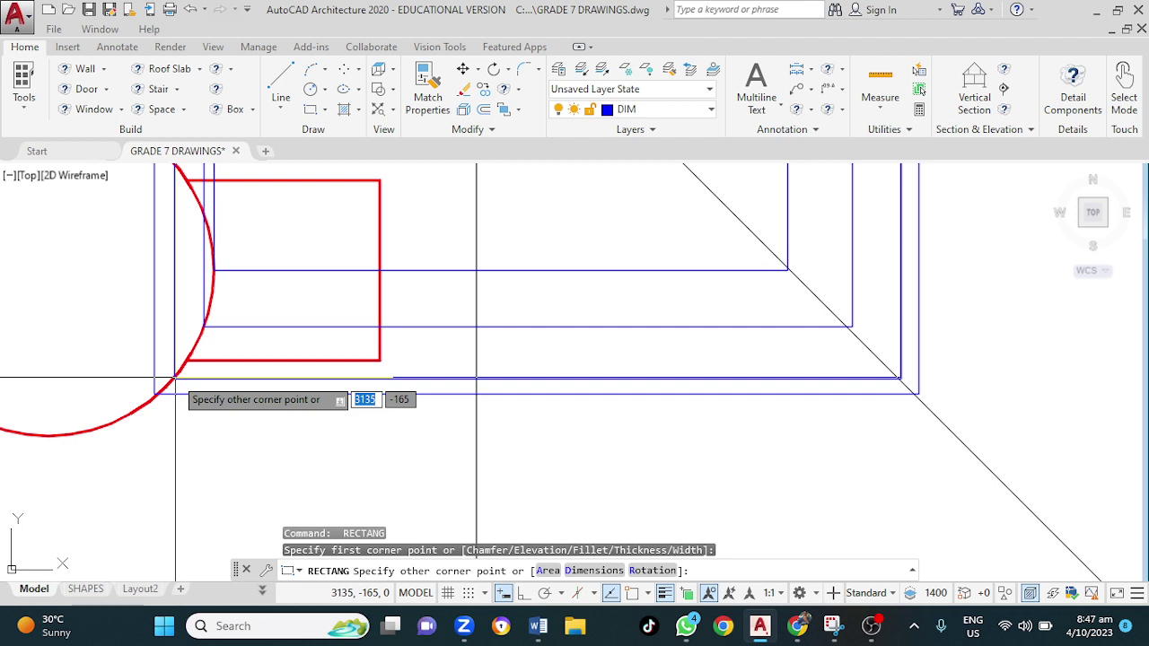
{"action": "left_click", "coordinate": [477, 394]}
Draw a projection rectangle from the division point just right of the bottommost one on the END circle to the matching PLAN circle point
{"action": "scroll", "coordinate": [536, 214], "scroll_direction": "down", "scroll_amount": 2}
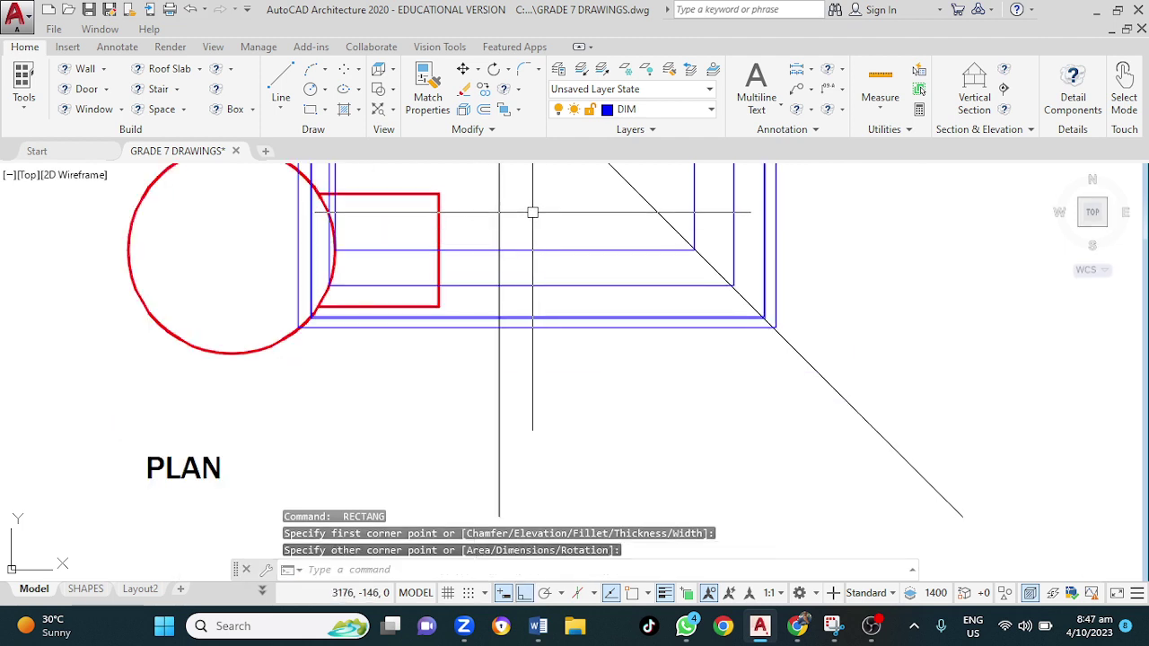
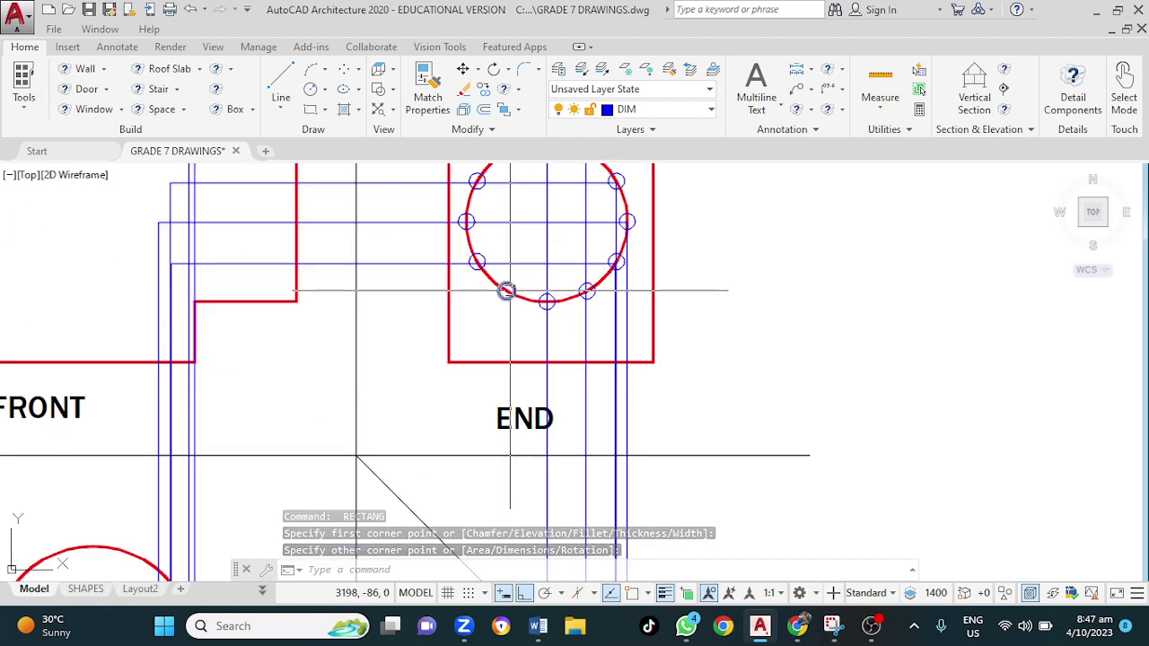
{"action": "key", "text": "Return"}
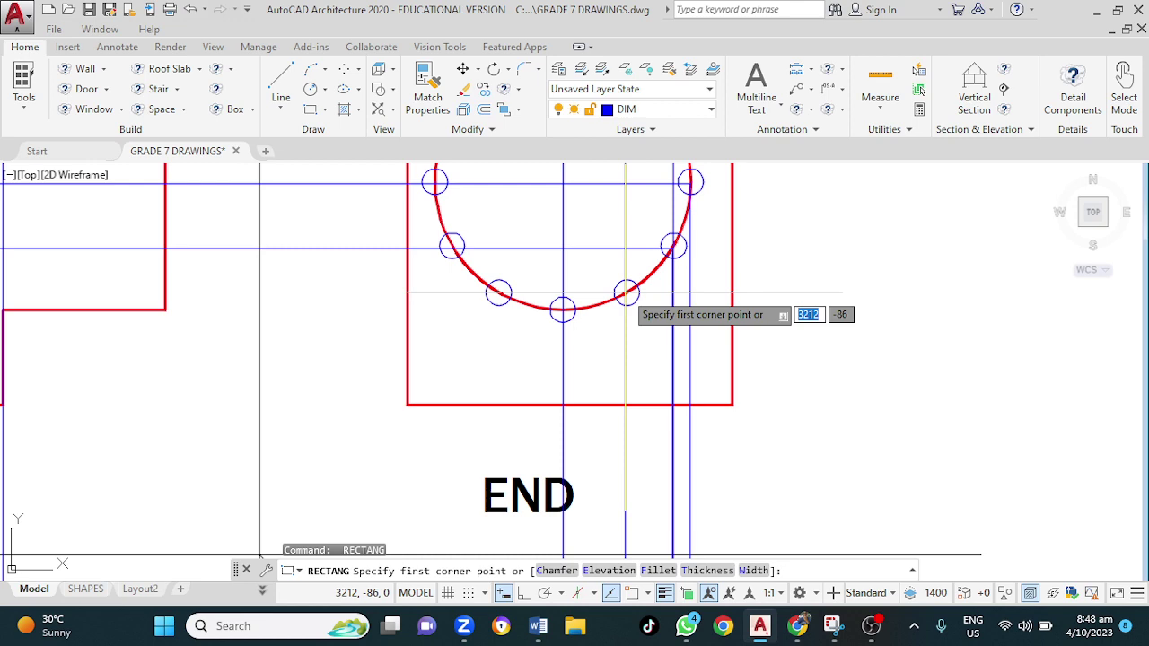
{"action": "left_click", "coordinate": [625, 292]}
{"action": "middle_click_drag", "start_coordinate": [386, 552], "coordinate": [405, 393]}
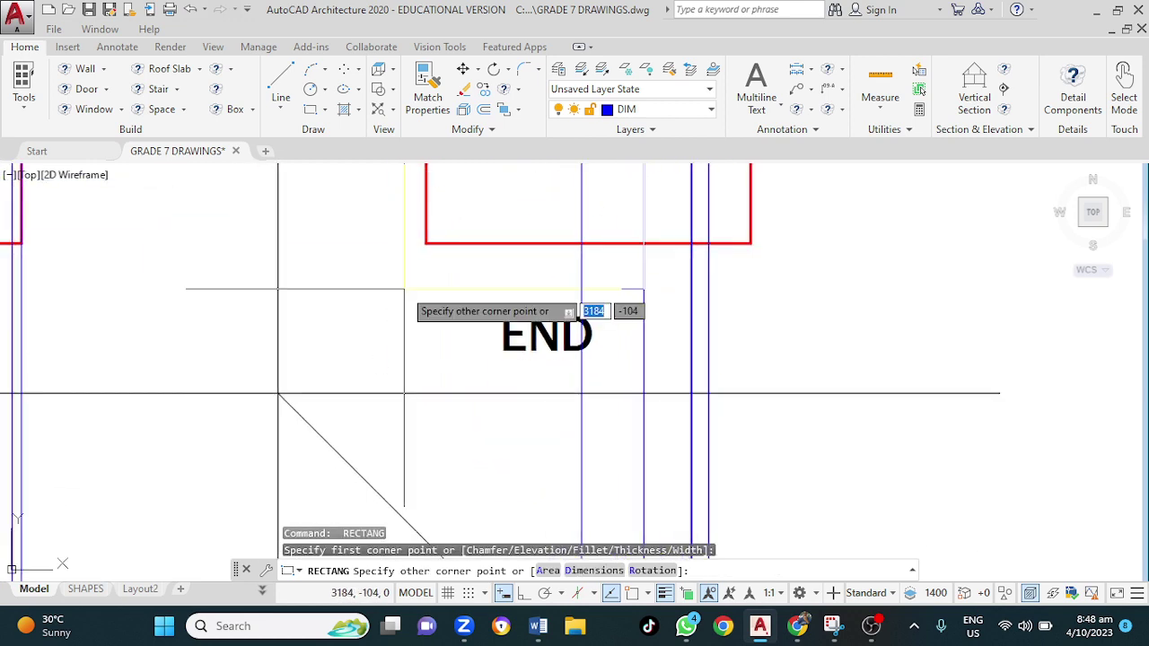
{"action": "scroll", "coordinate": [404, 393], "scroll_direction": "down", "scroll_amount": 5}
{"action": "scroll", "coordinate": [305, 407], "scroll_direction": "up", "scroll_amount": 5}
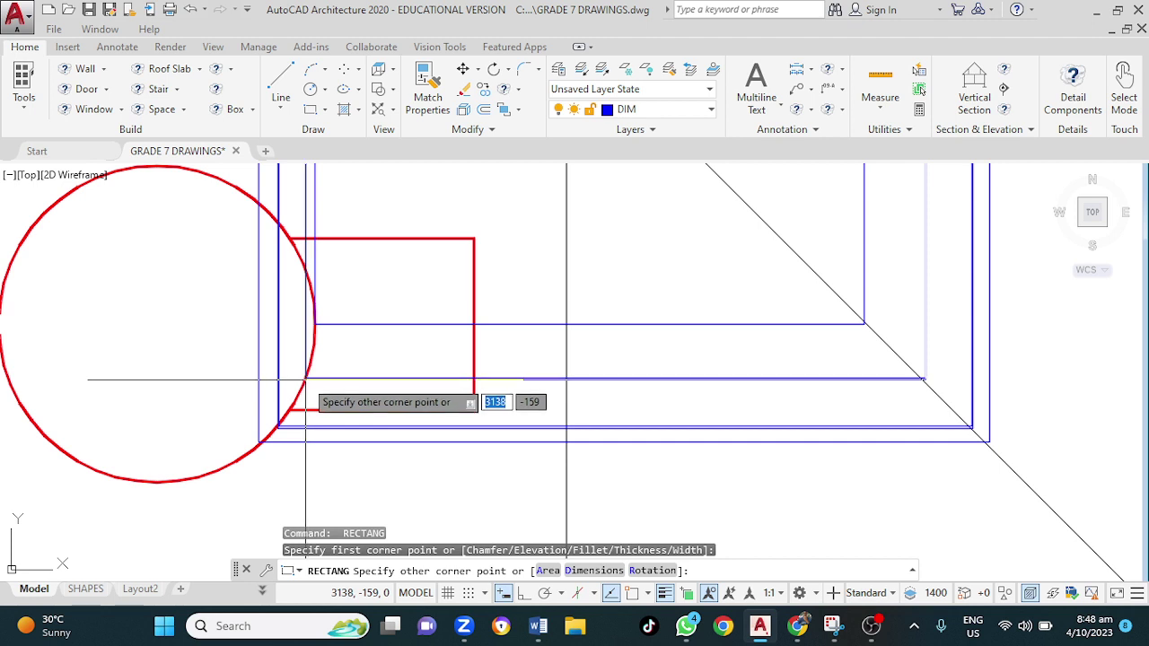
{"action": "left_click", "coordinate": [306, 409]}
Draw a projection rectangle from the bottommost division point of the END circle to the right quadrant of the PLAN circle
{"action": "scroll", "coordinate": [449, 277], "scroll_direction": "down", "scroll_amount": 3}
{"action": "middle_click_drag", "start_coordinate": [488, 218], "coordinate": [451, 473]}
{"action": "scroll", "coordinate": [578, 437], "scroll_direction": "up", "scroll_amount": 6}
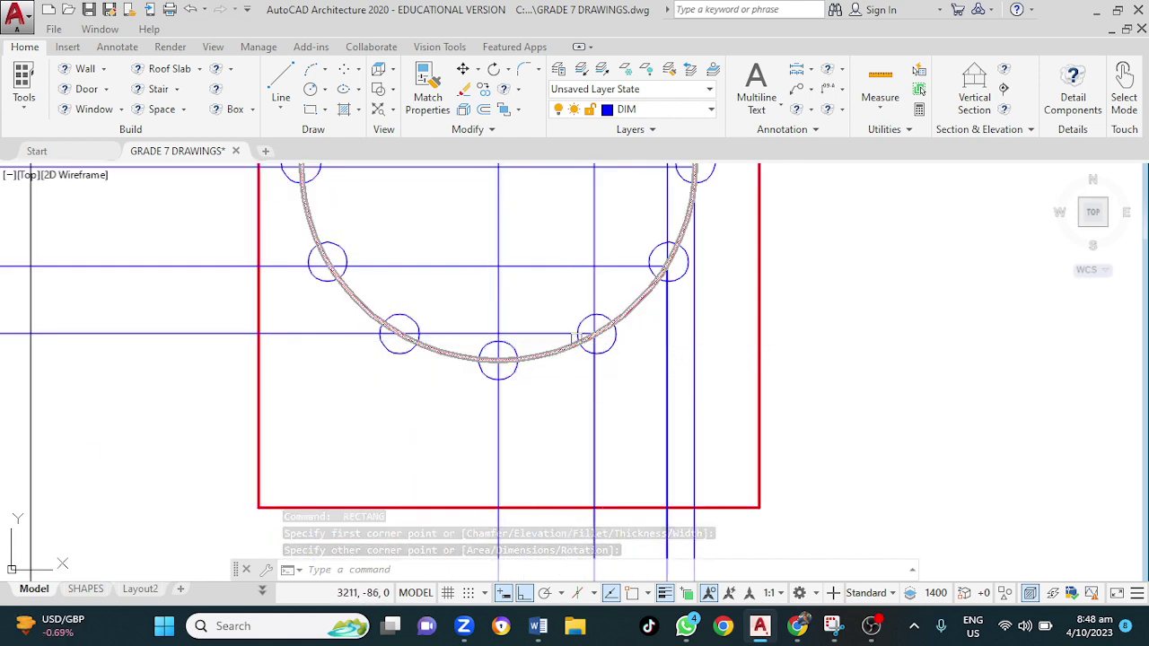
{"action": "key", "text": "Return"}
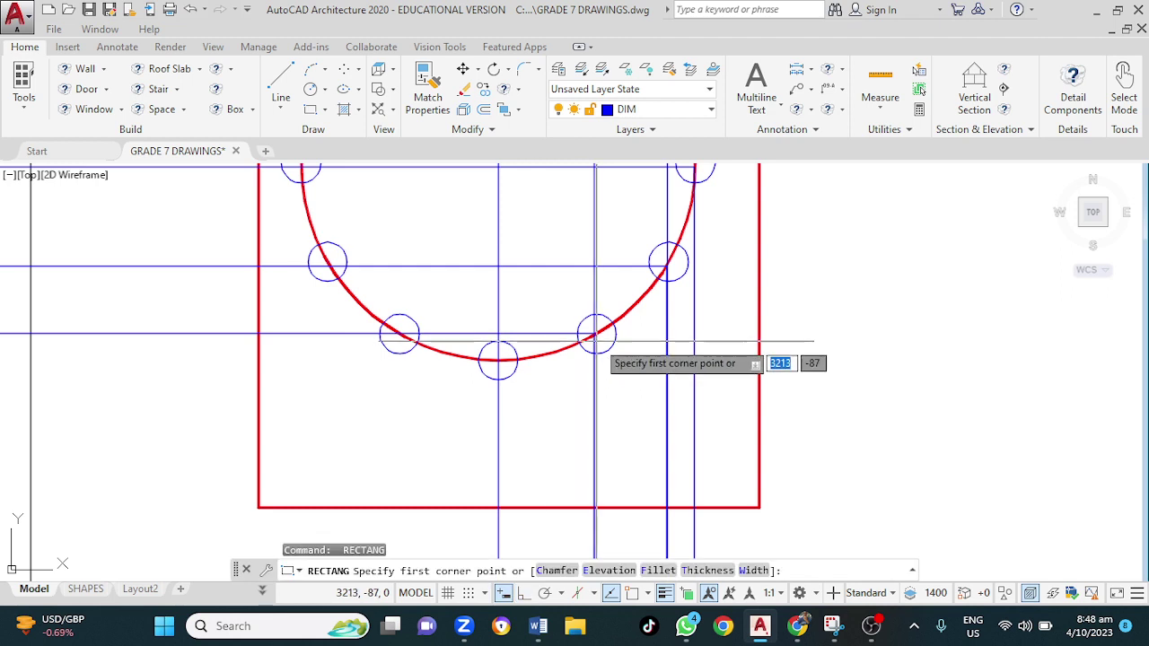
{"action": "left_click", "coordinate": [498, 359]}
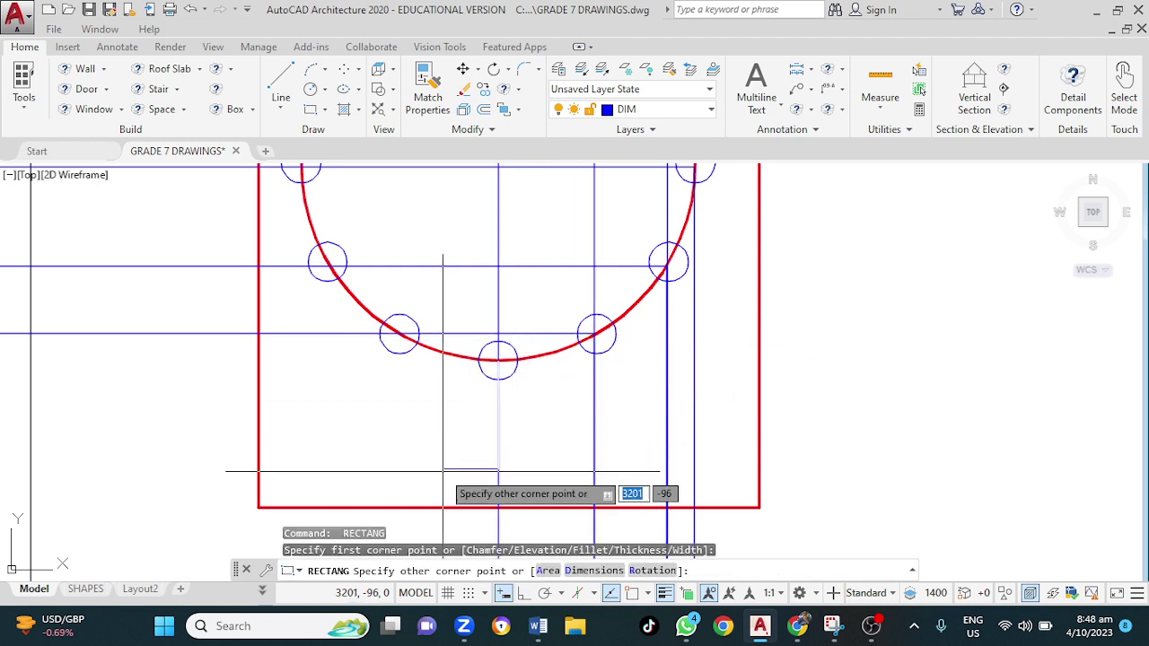
{"action": "scroll", "coordinate": [442, 472], "scroll_direction": "down", "scroll_amount": 3}
{"action": "scroll", "coordinate": [442, 471], "scroll_direction": "up", "scroll_amount": 5}
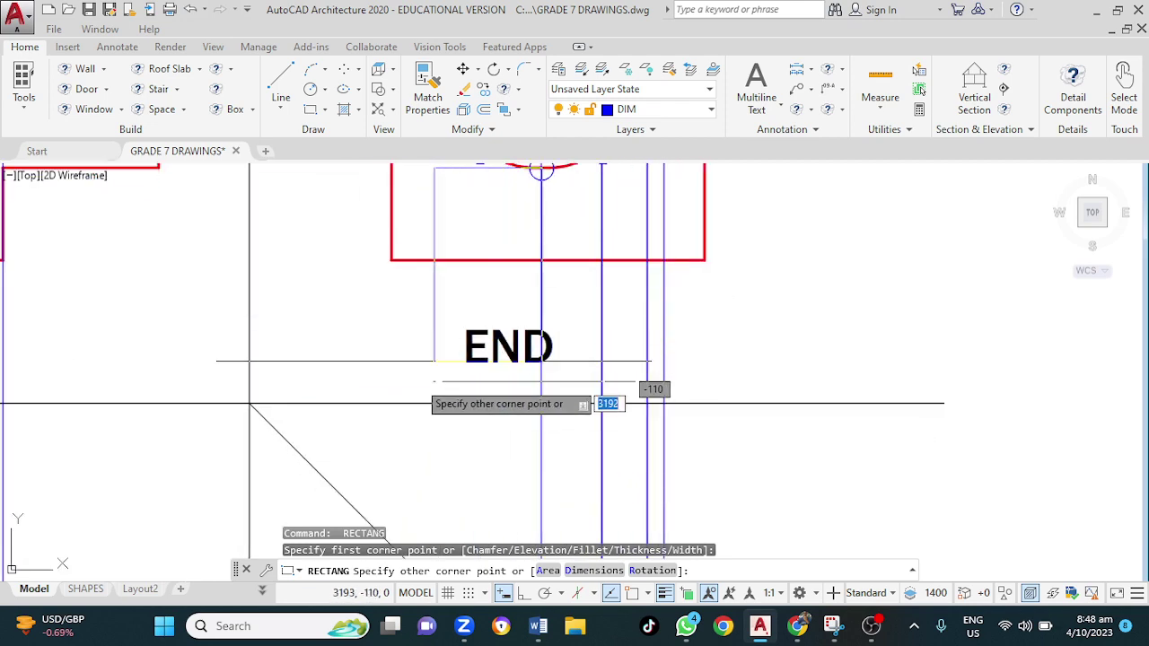
{"action": "scroll", "coordinate": [325, 478], "scroll_direction": "down", "scroll_amount": 2}
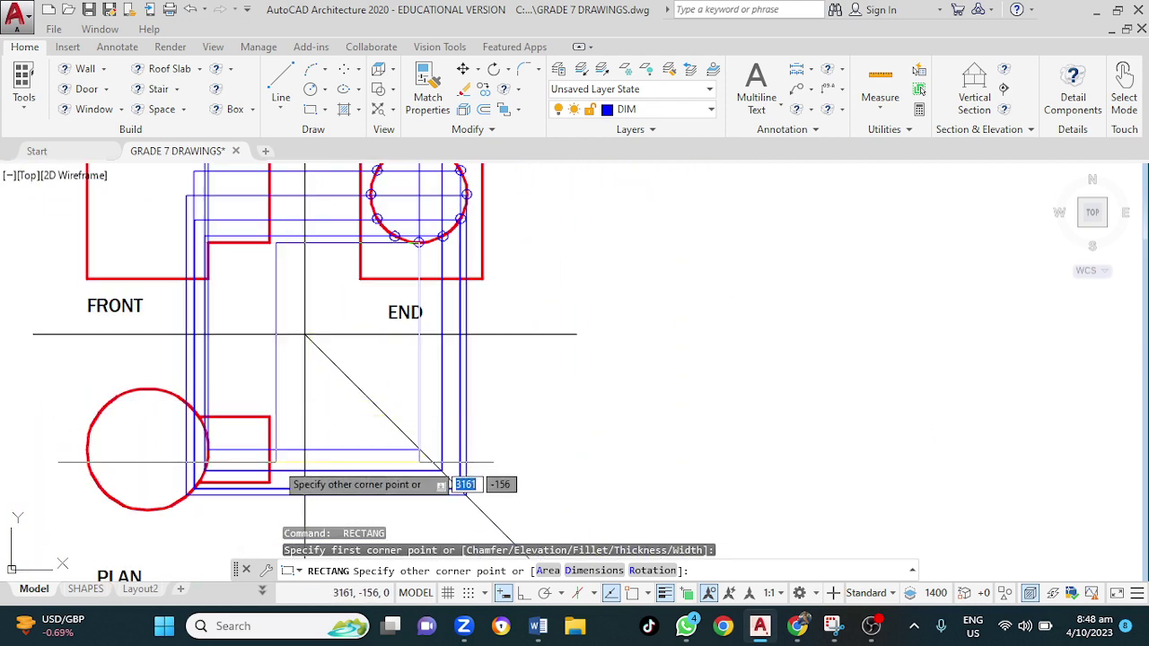
{"action": "scroll", "coordinate": [262, 449], "scroll_direction": "up", "scroll_amount": 3}
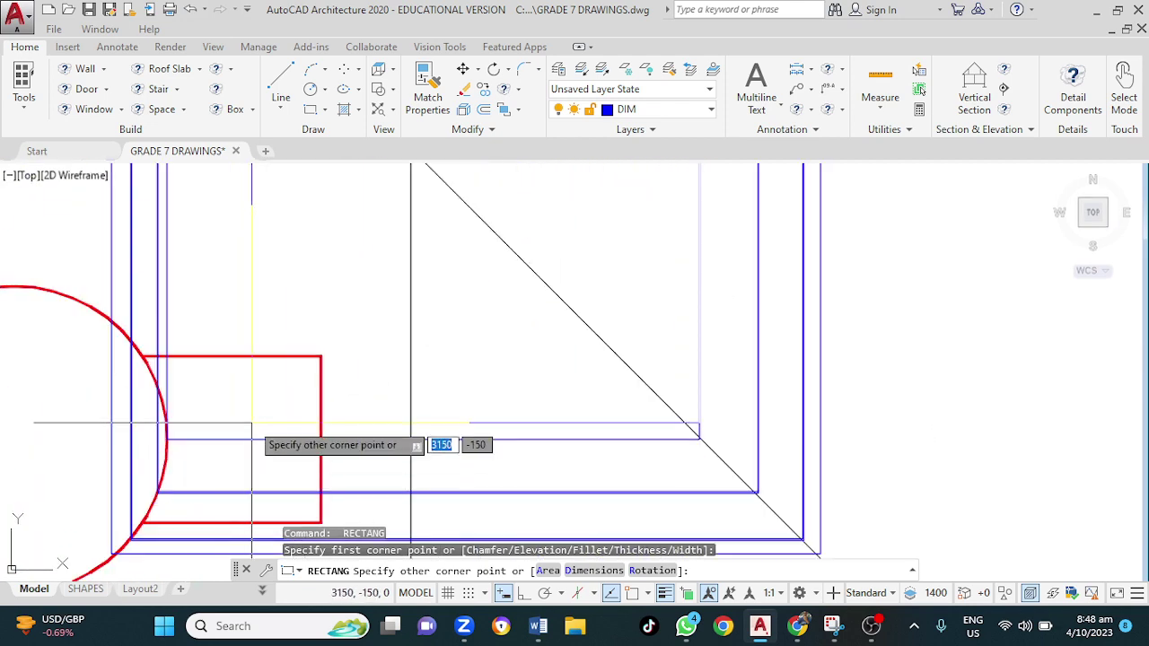
{"action": "left_click", "coordinate": [166, 440]}
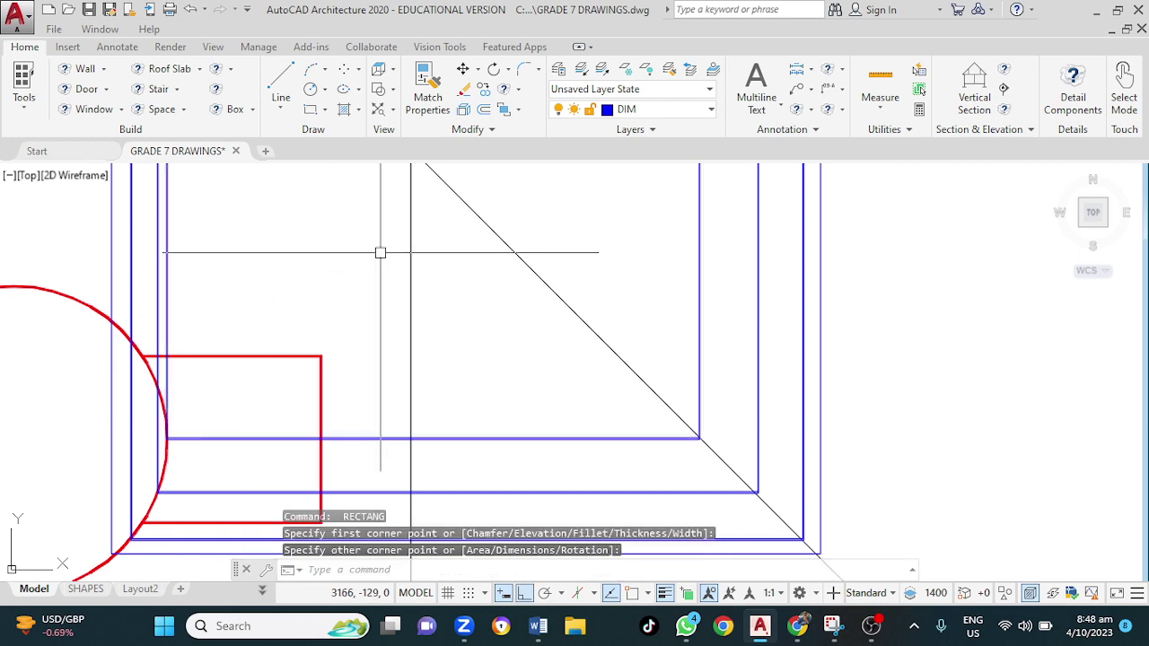
Make OUTLINE P&S the current layer for drawing the intersection curve
{"action": "scroll", "coordinate": [380, 249], "scroll_direction": "down", "scroll_amount": 4}
{"action": "middle_click_drag", "start_coordinate": [385, 236], "coordinate": [386, 416]}
{"action": "middle_click_drag", "start_coordinate": [400, 309], "coordinate": [371, 411]}
{"action": "scroll", "coordinate": [261, 316], "scroll_direction": "up", "scroll_amount": 5}
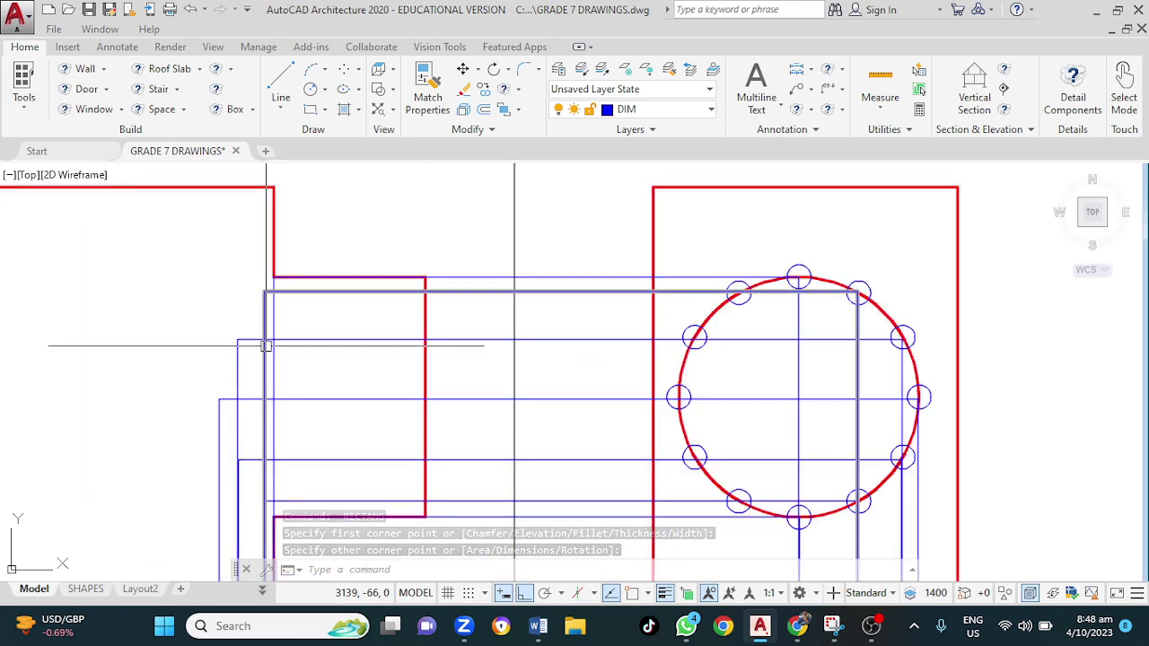
{"action": "scroll", "coordinate": [261, 316], "scroll_direction": "down", "scroll_amount": 2}
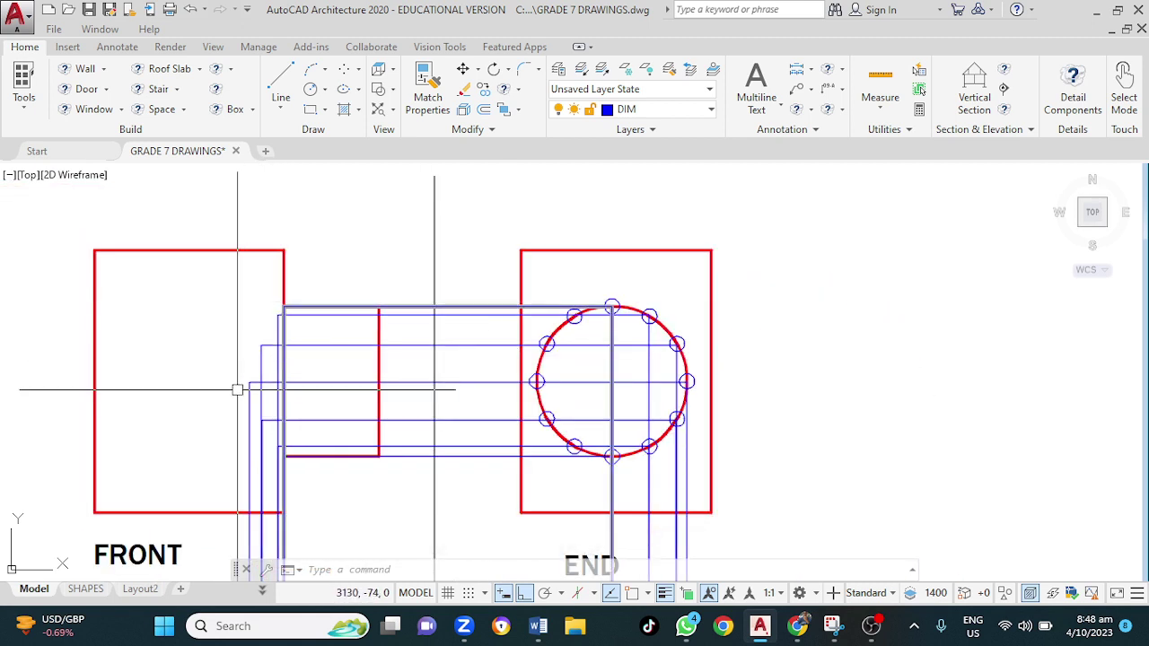
{"action": "left_click", "coordinate": [656, 110]}
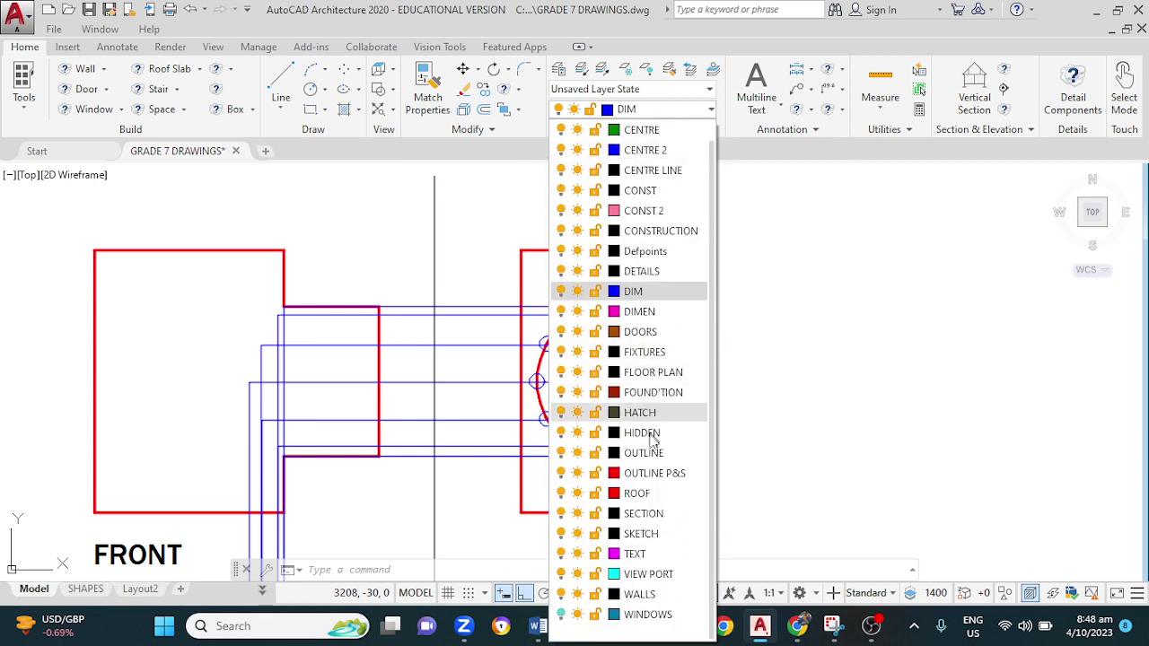
{"action": "left_click", "coordinate": [655, 474]}
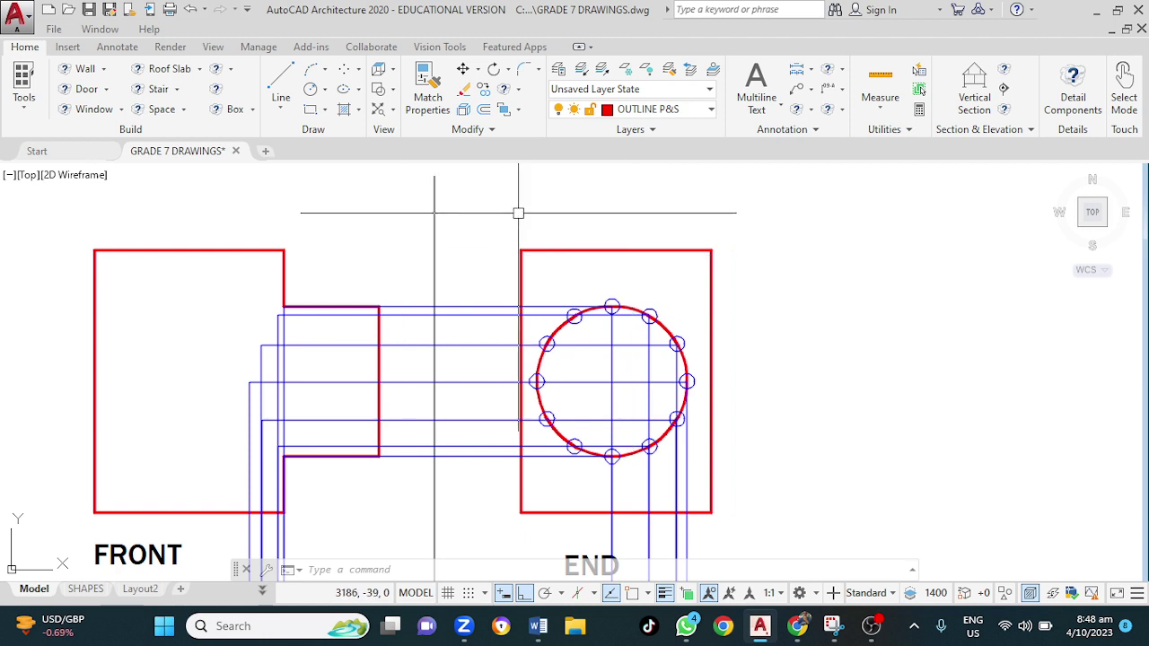
{"action": "type", "text": "SPL"}
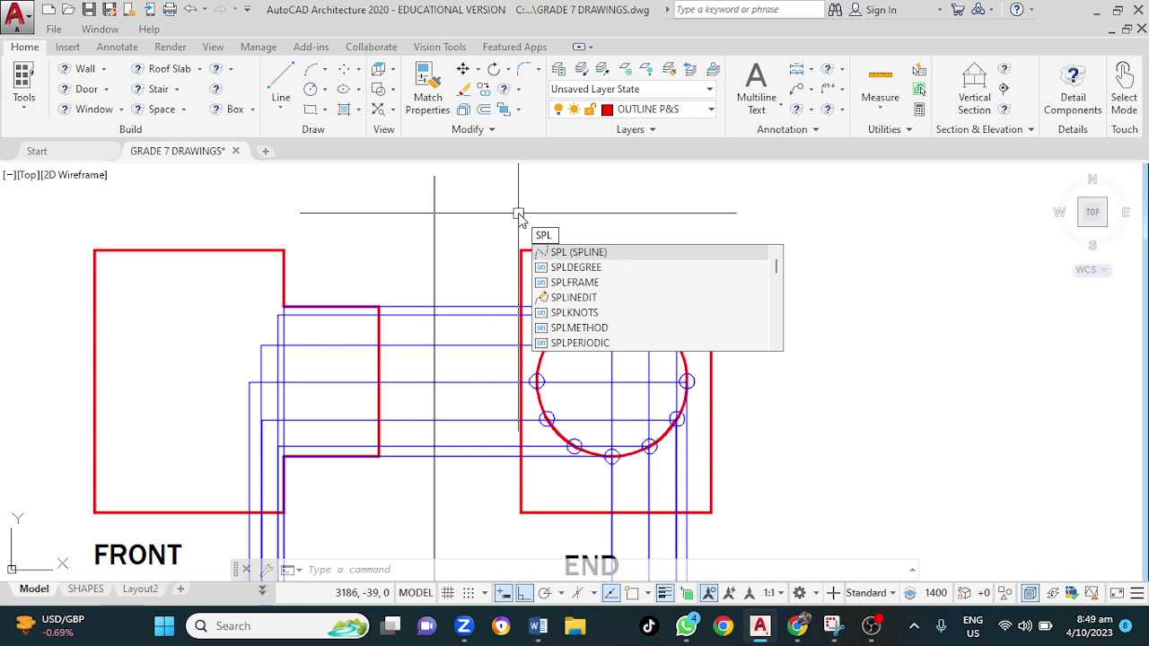
{"action": "key", "text": "Return"}
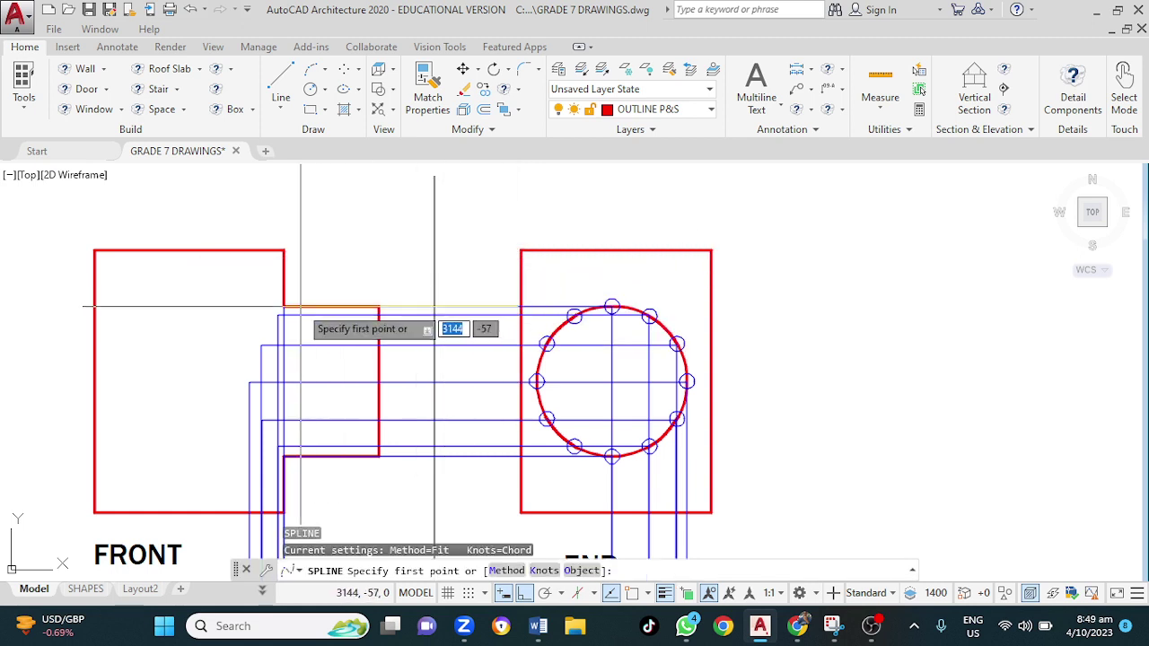
{"action": "scroll", "coordinate": [289, 305], "scroll_direction": "up", "scroll_amount": 2}
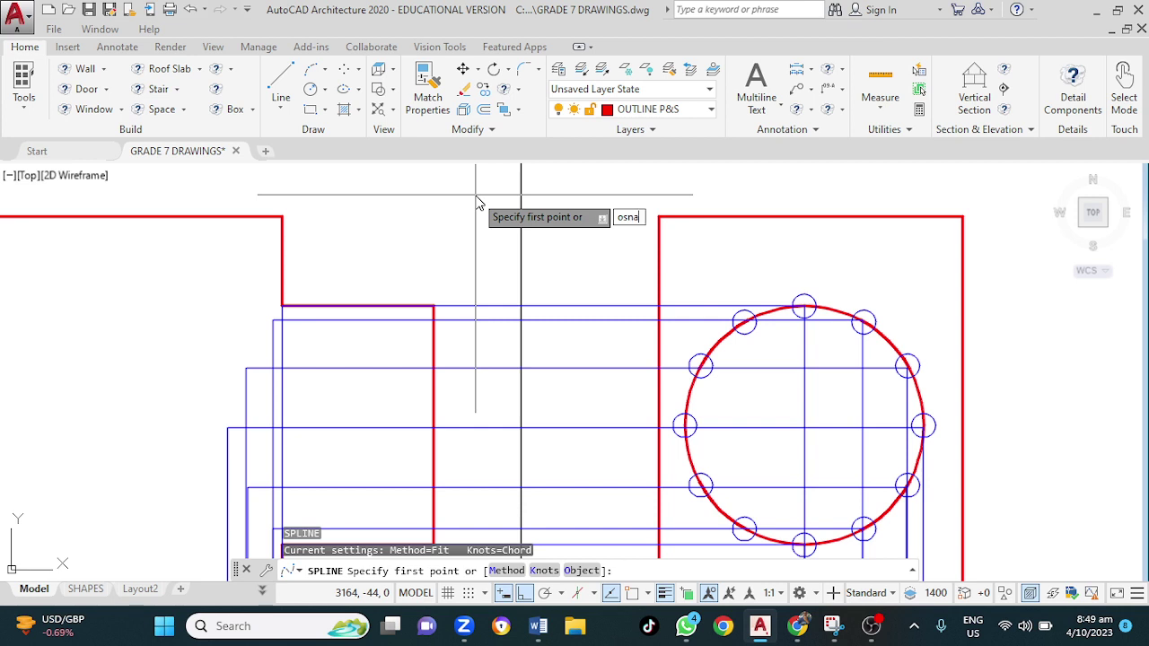
{"action": "key", "text": "Return"}
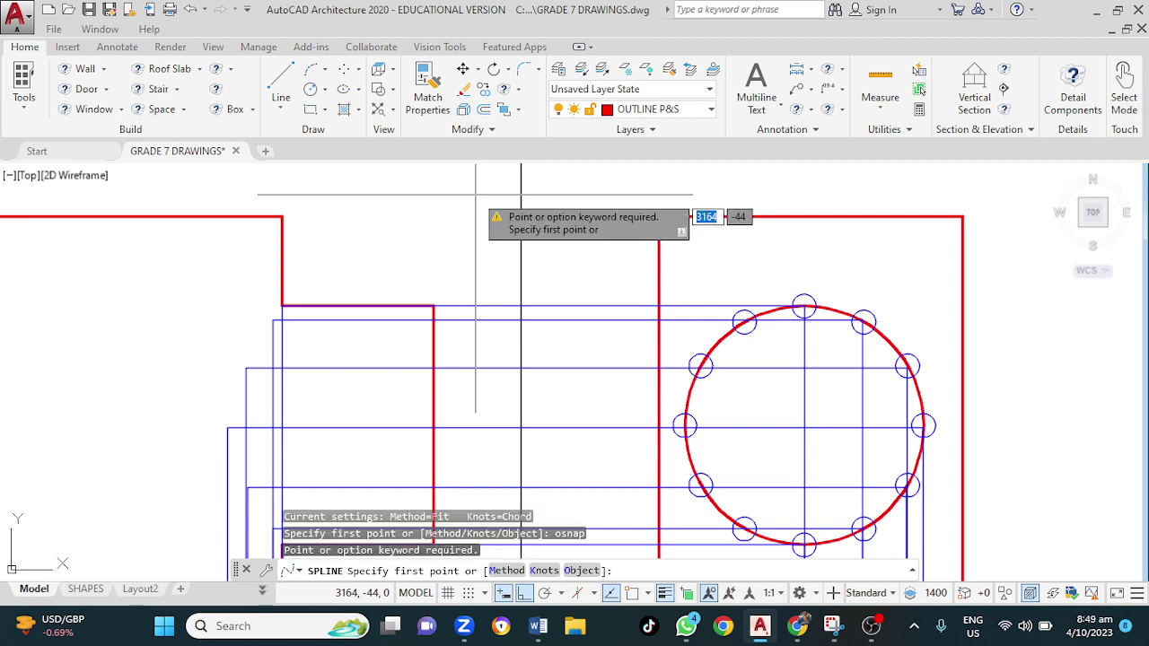
{"action": "key", "text": "Escape"}
{"action": "key", "text": "Escape"}
{"action": "key", "text": "Escape"}
Turn on object snap in the drafting settings
{"action": "type", "text": "o"}
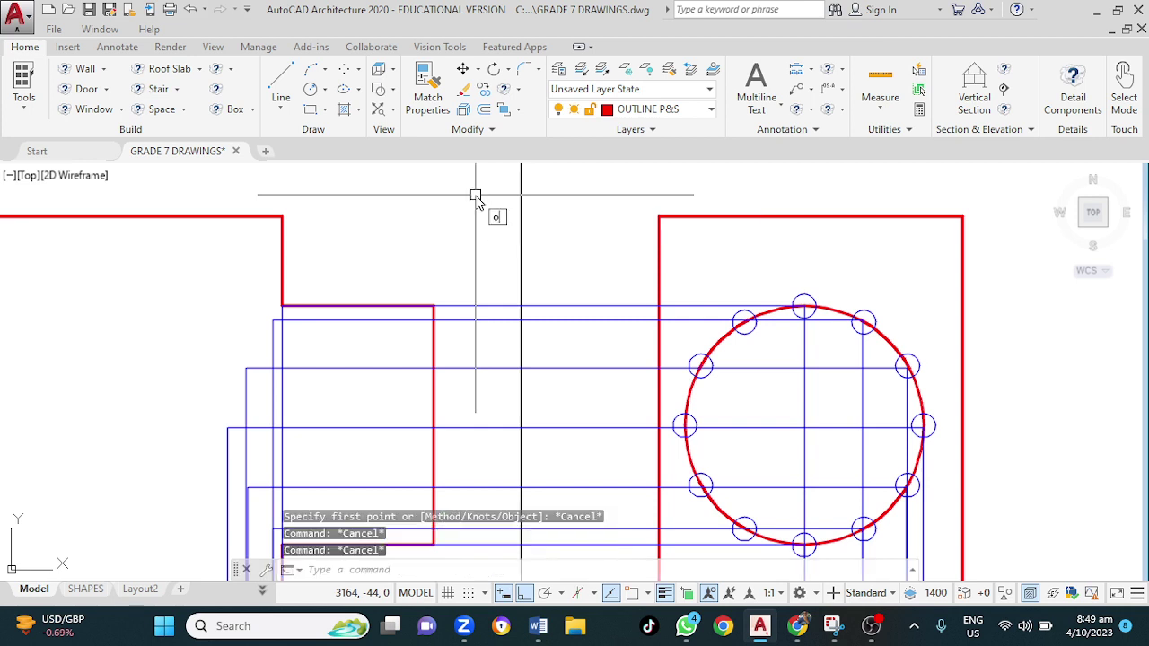
{"action": "type", "text": "snap"}
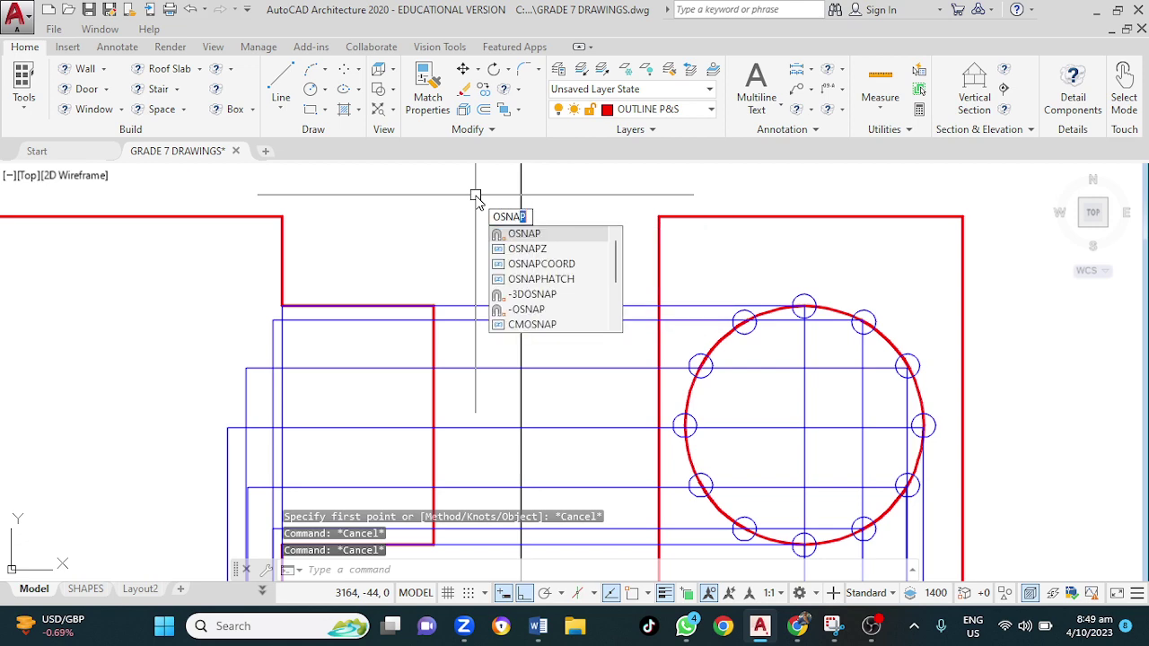
{"action": "key", "text": "Return"}
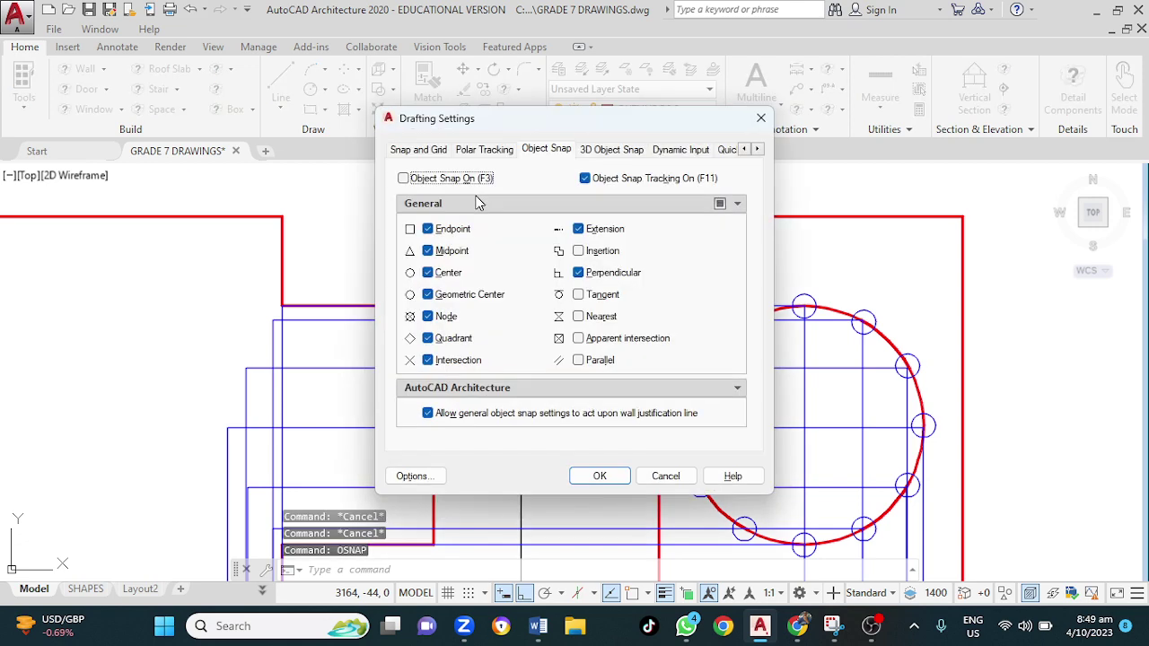
{"action": "left_click", "coordinate": [403, 179]}
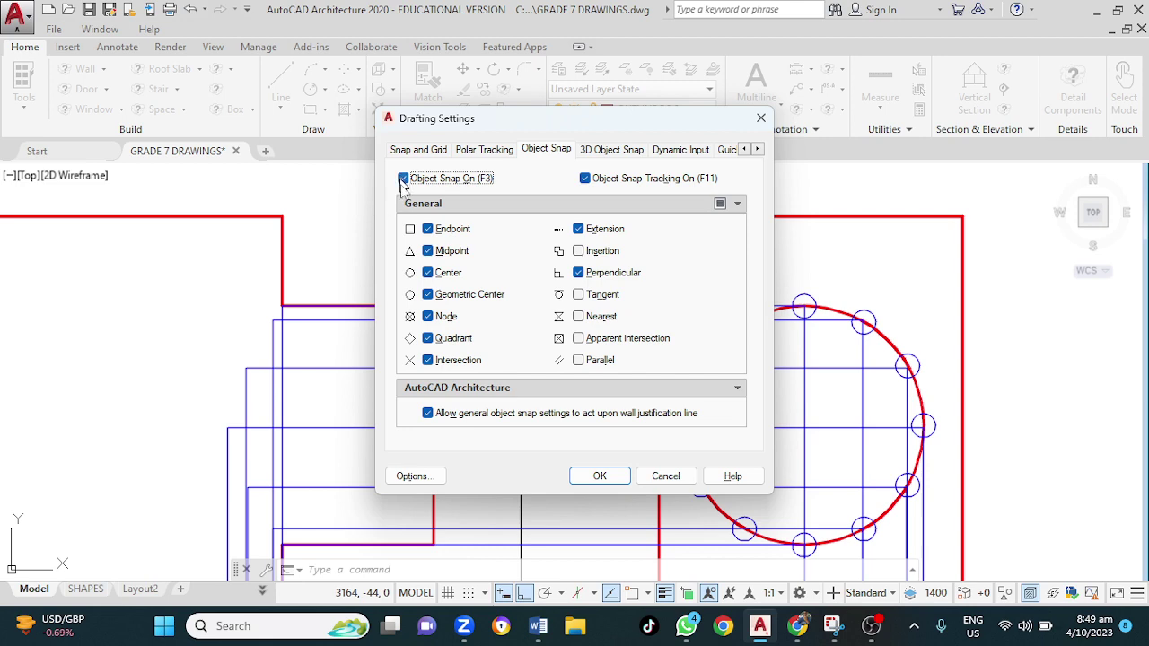
{"action": "left_click", "coordinate": [600, 476]}
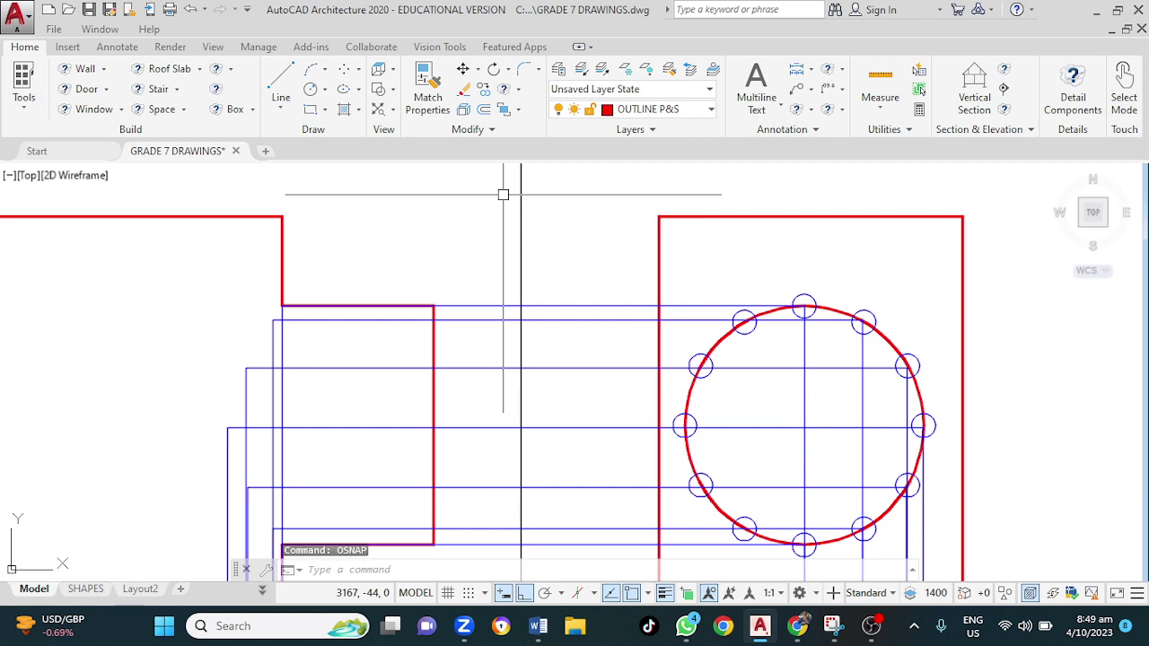
Draw a spline through the projected points in the FRONT view, from the branch's upper corner to its lower corner, extending past it
{"action": "type", "text": "sPL"}
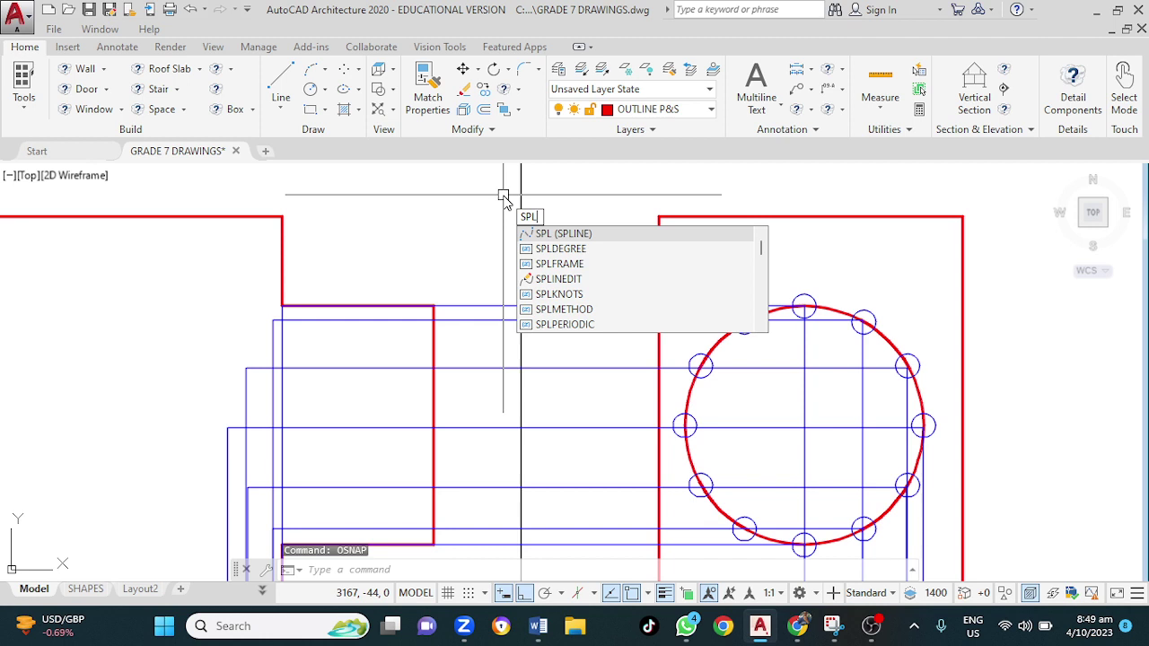
{"action": "key", "text": "Return"}
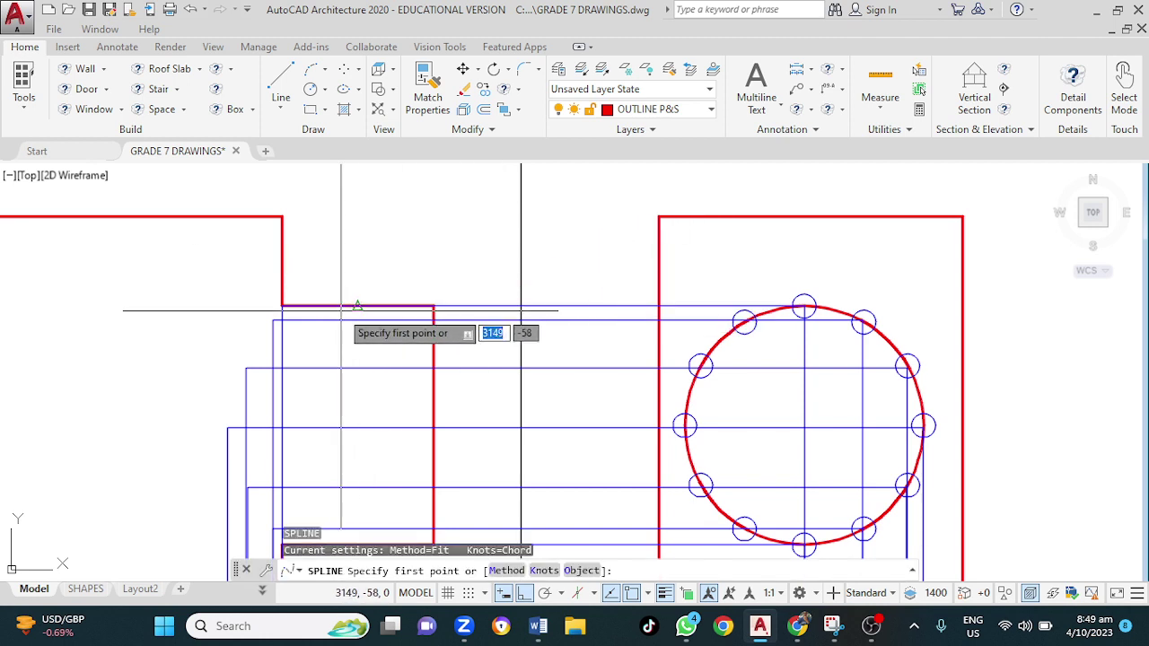
{"action": "middle_click_drag", "start_coordinate": [333, 286], "coordinate": [357, 179]}
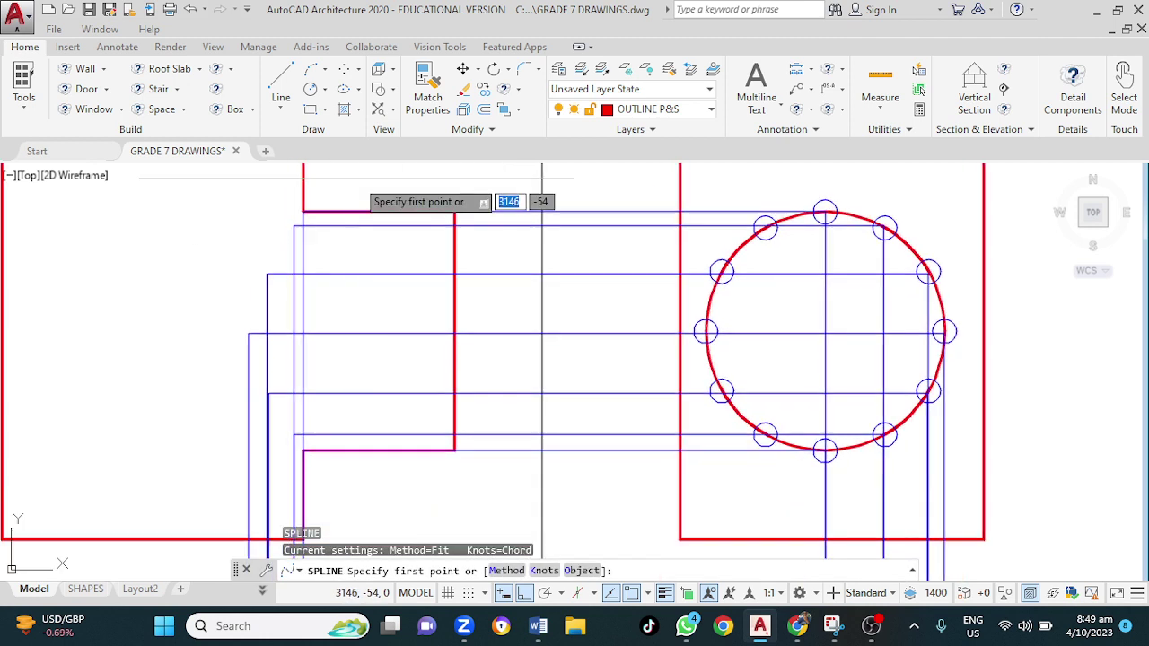
{"action": "left_click", "coordinate": [302, 212]}
{"action": "left_click", "coordinate": [294, 226]}
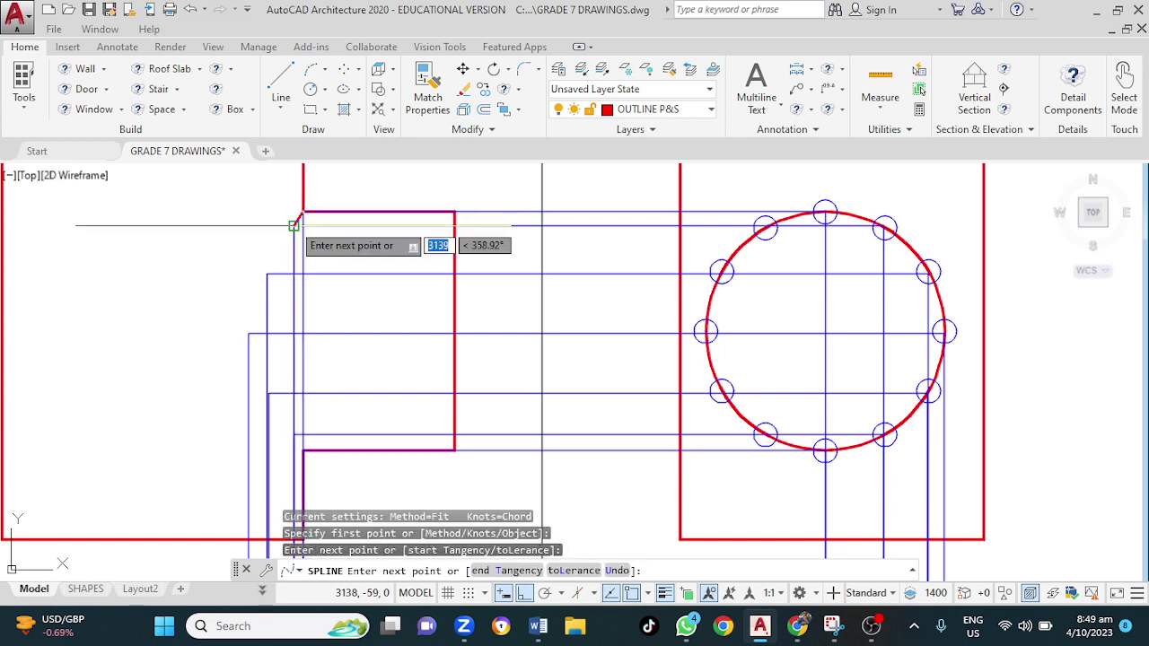
{"action": "left_click", "coordinate": [266, 273]}
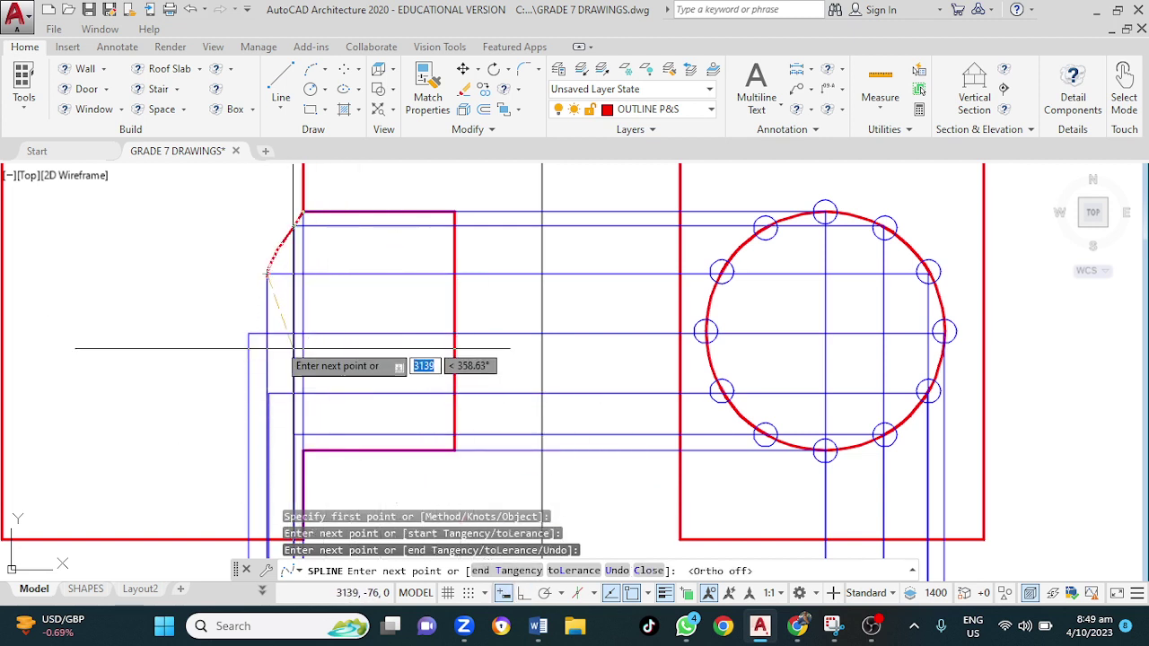
{"action": "left_click", "coordinate": [267, 394]}
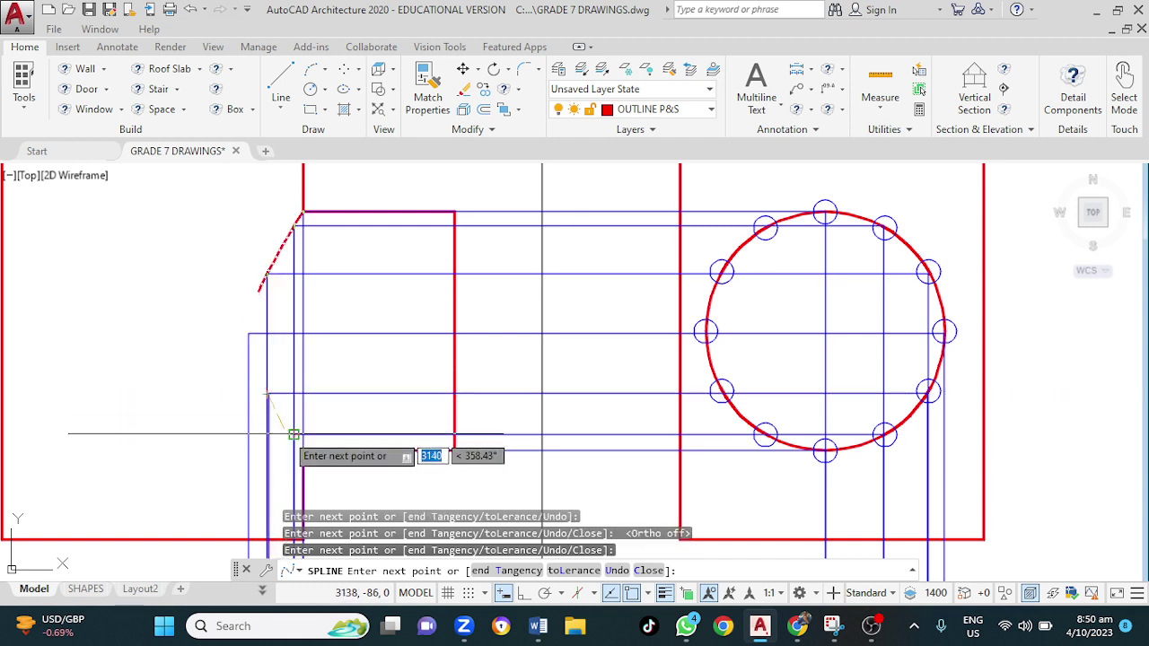
{"action": "left_click", "coordinate": [294, 435]}
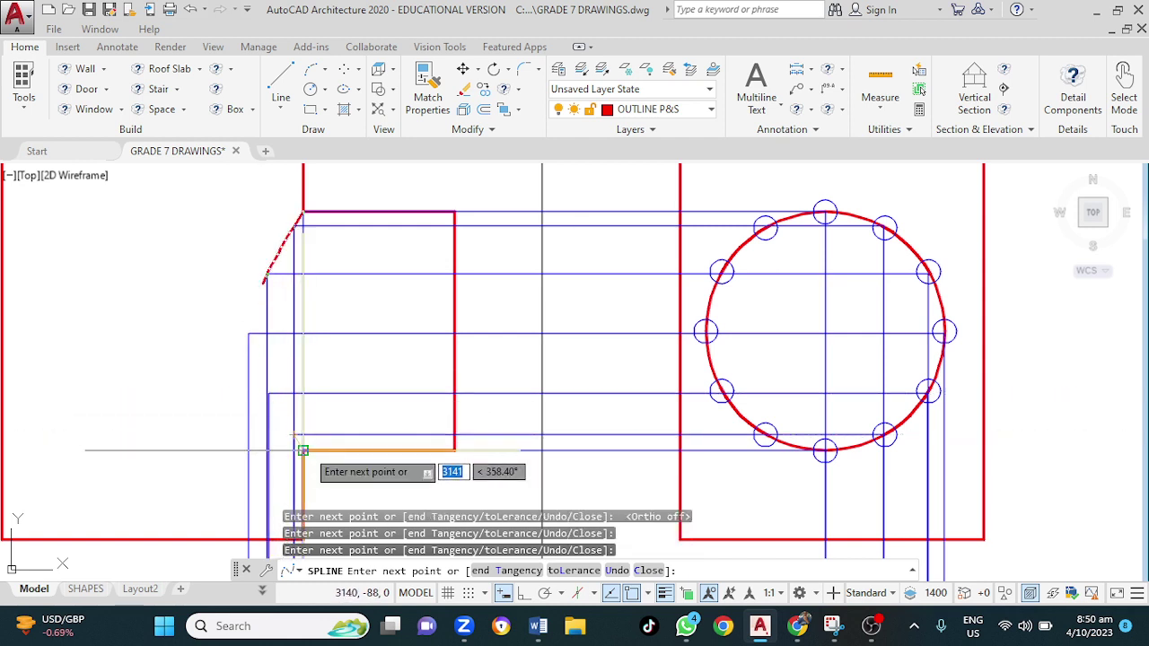
{"action": "left_click", "coordinate": [302, 450]}
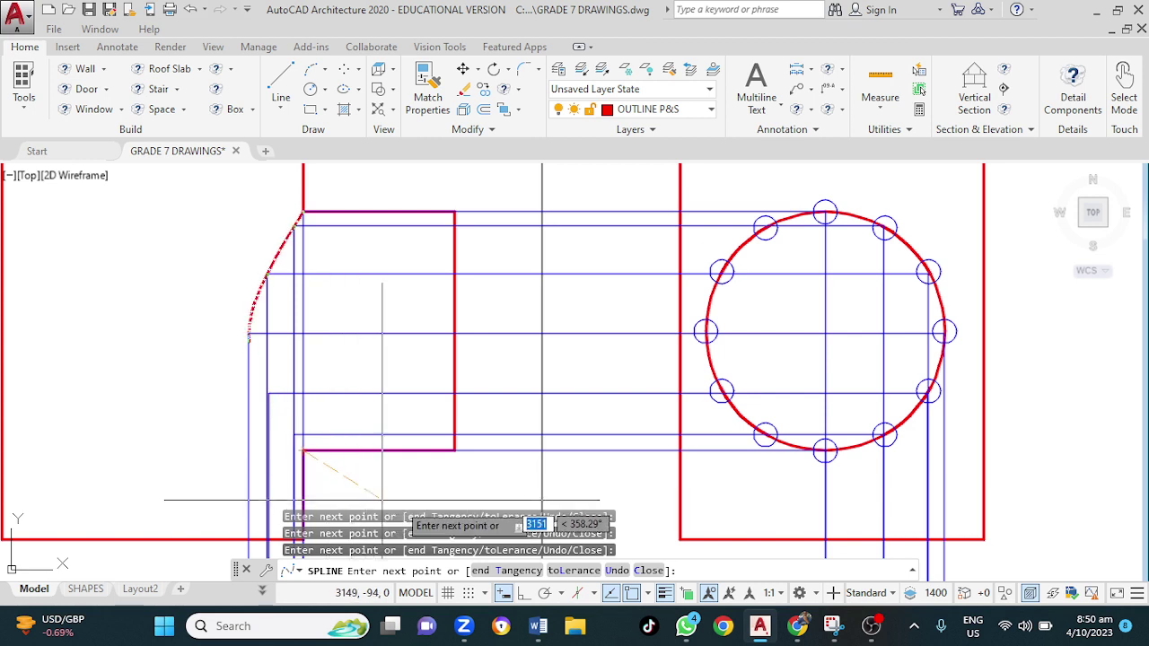
{"action": "middle_click_drag", "start_coordinate": [406, 507], "coordinate": [342, 369]}
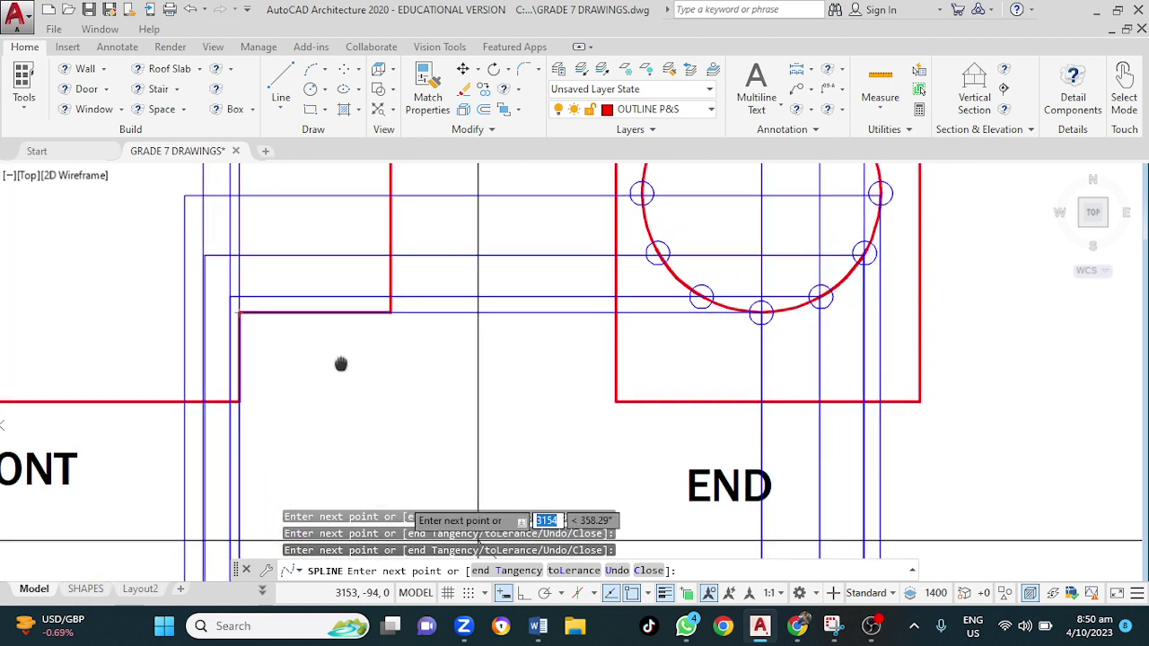
{"action": "left_click", "coordinate": [391, 380]}
{"action": "key", "text": "Return"}
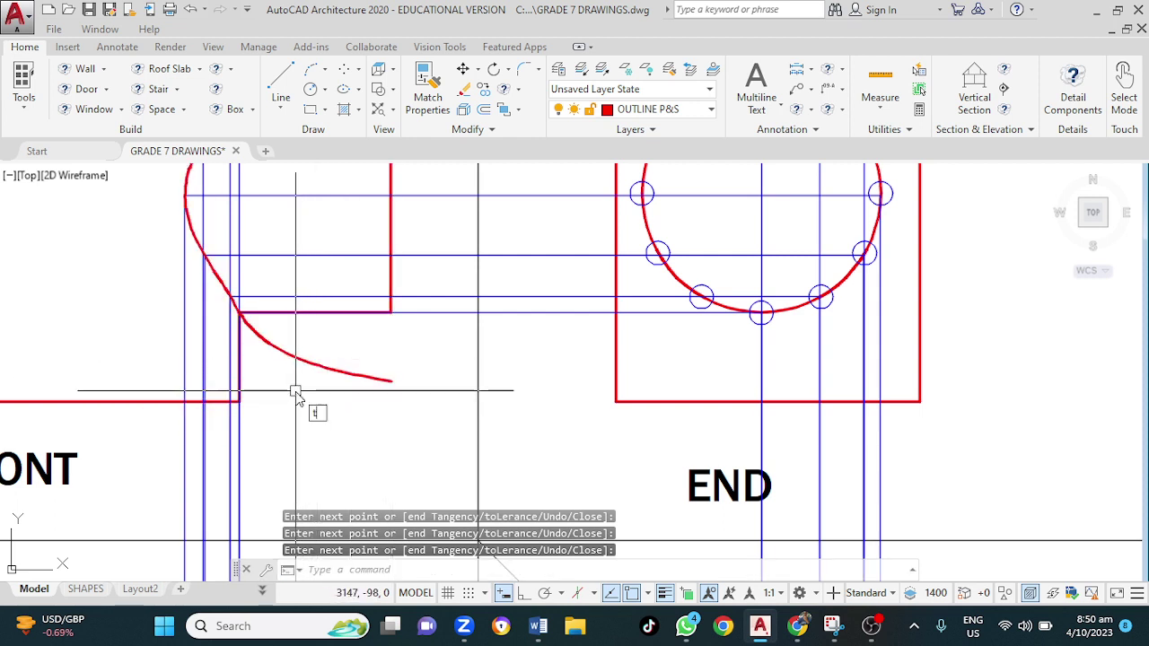
Trim the spline's excess tail beyond the lower corner of the FRONT view's branch cylinder
{"action": "type", "text": "tr"}
{"action": "key", "text": "Return"}
{"action": "key", "text": "Return"}
{"action": "left_click", "coordinate": [272, 343]}
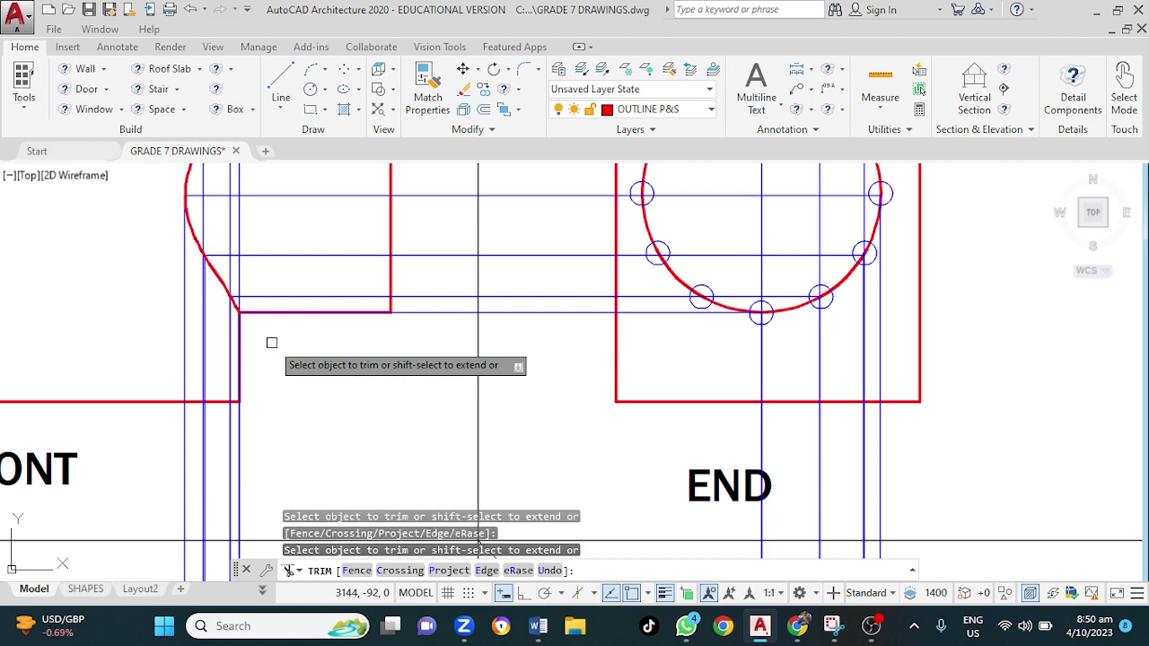
{"action": "scroll", "coordinate": [283, 369], "scroll_direction": "down", "scroll_amount": 3}
{"action": "key", "text": "Escape"}
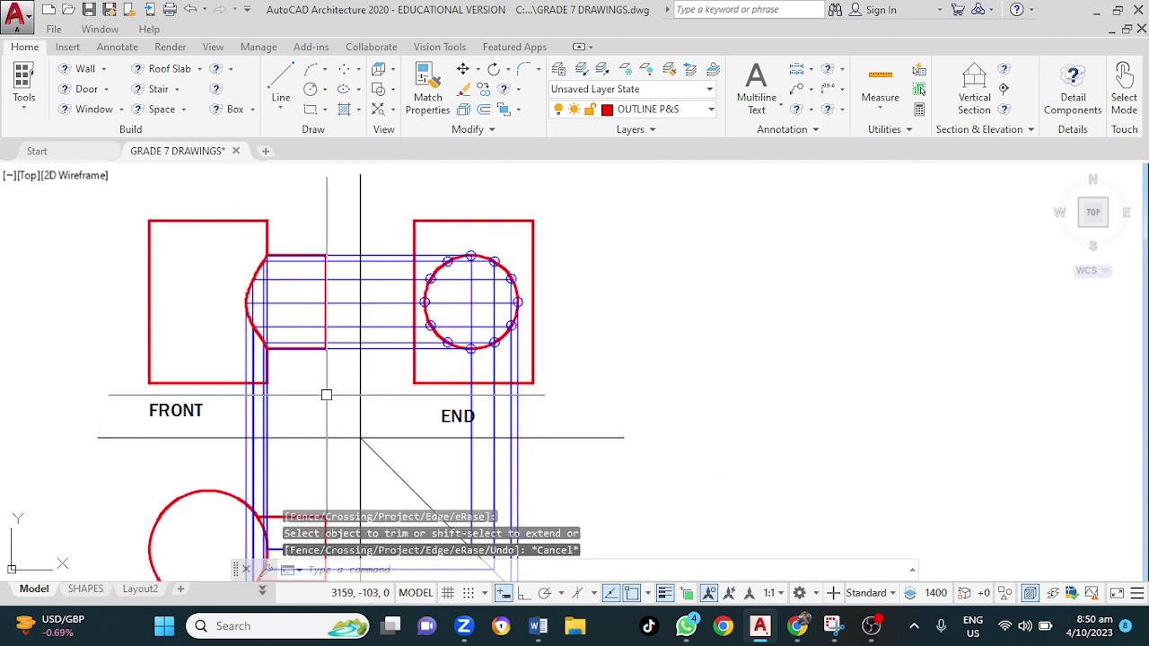
{"action": "middle_click_drag", "start_coordinate": [326, 395], "coordinate": [475, 357]}
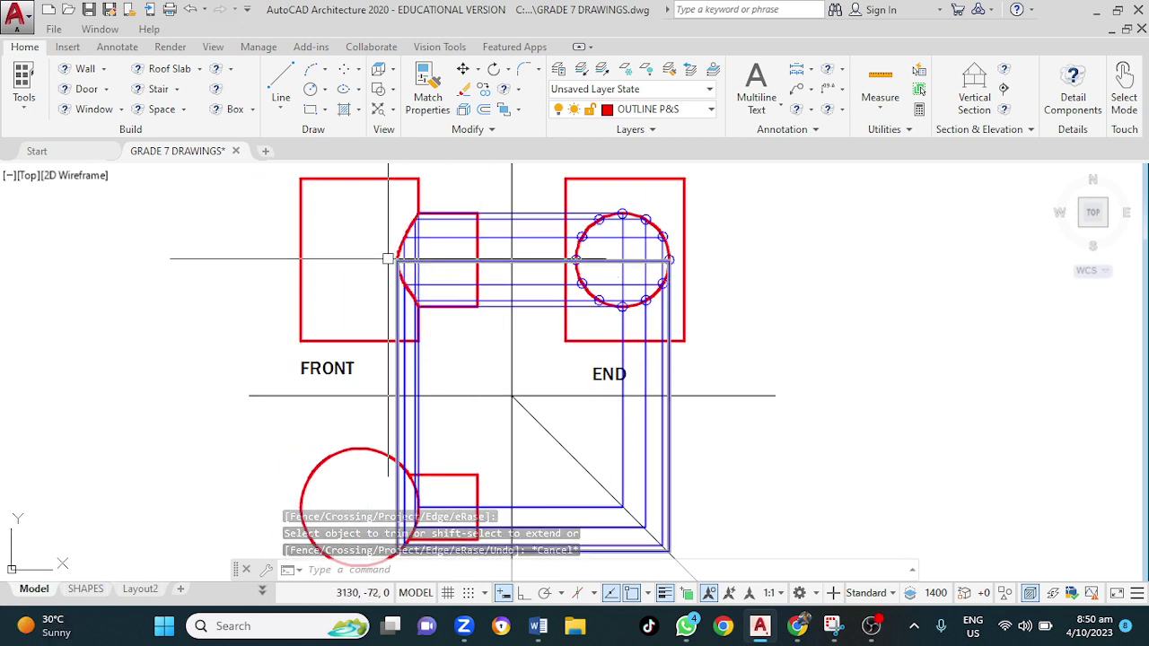
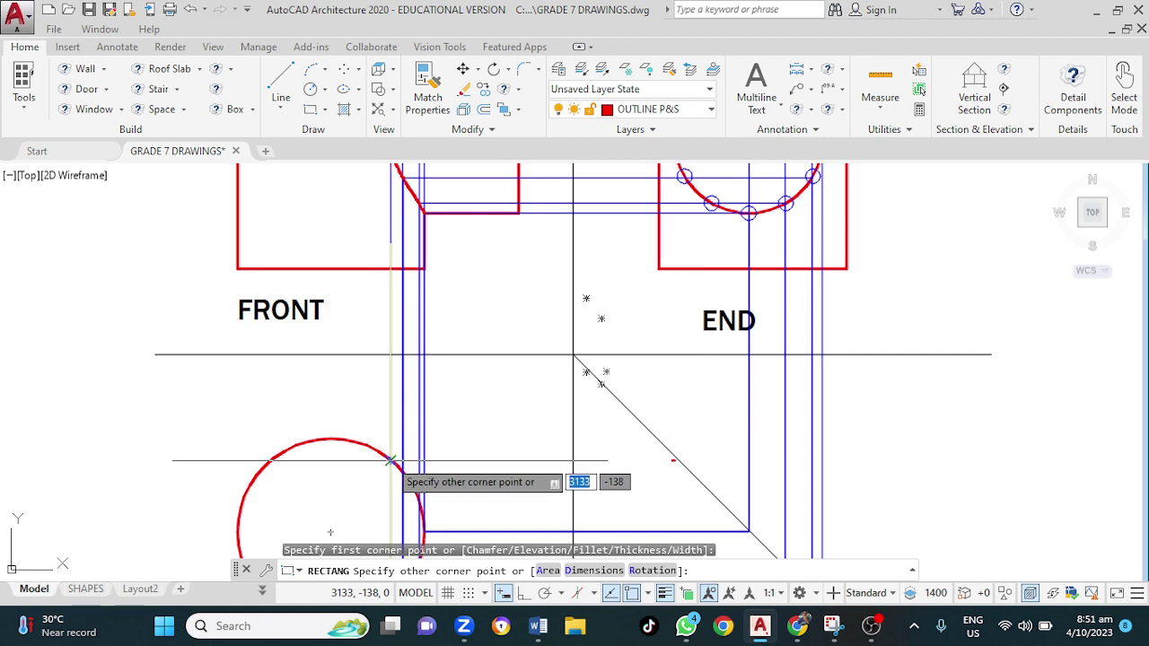
Finish the projection rectangle from the END circle's leftmost division point at the PLAN circle, with one corner on the 45-degree line
{"action": "left_click", "coordinate": [390, 460]}
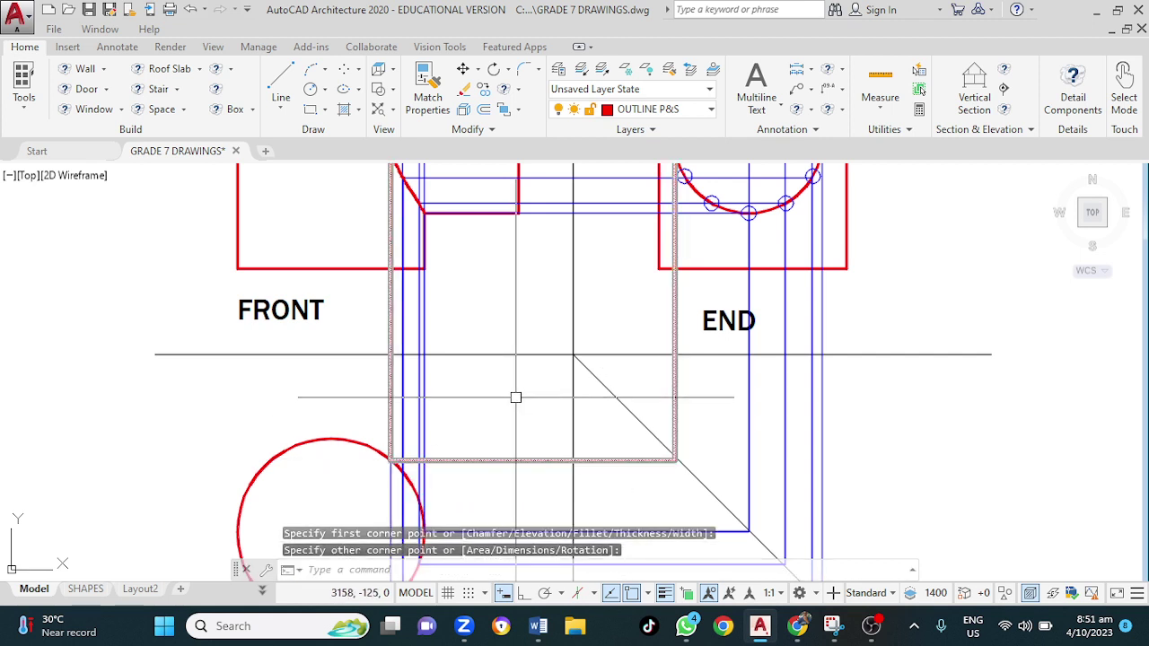
{"action": "scroll", "coordinate": [710, 374], "scroll_direction": "down", "scroll_amount": 3}
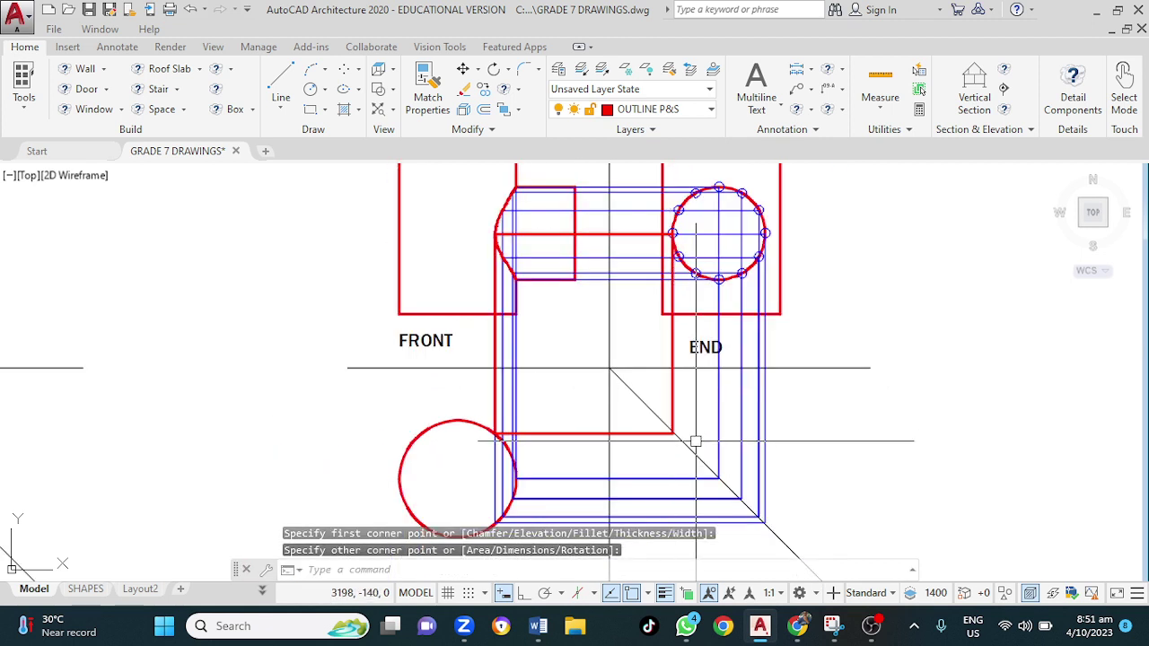
{"action": "middle_click_drag", "start_coordinate": [695, 441], "coordinate": [715, 347]}
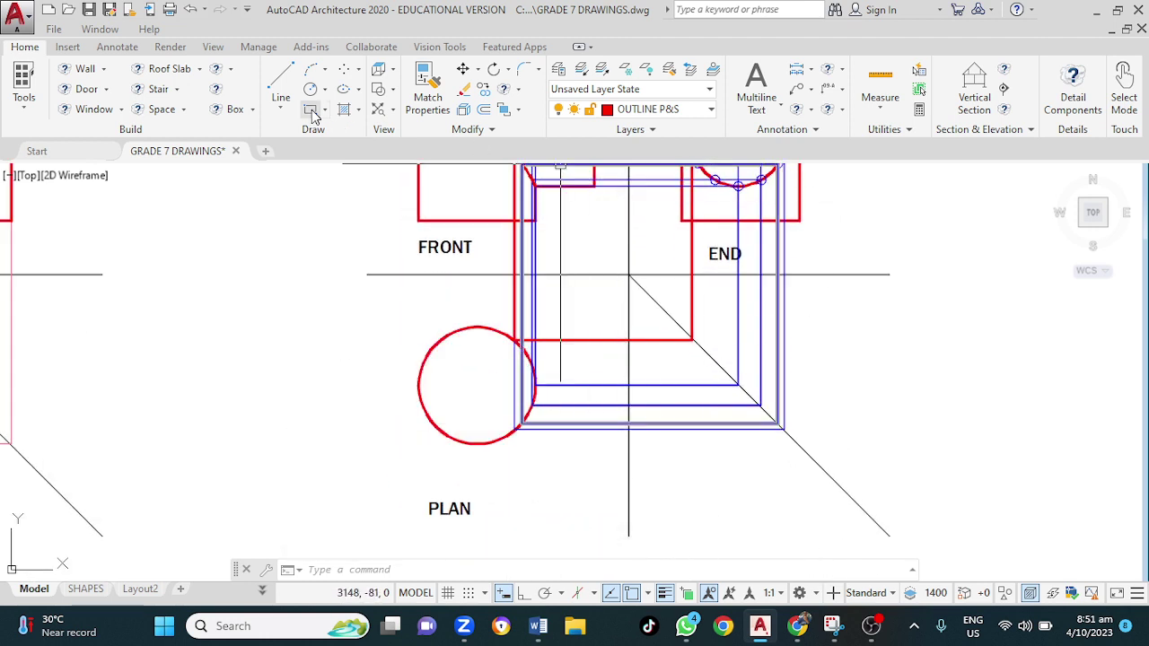
{"action": "left_click", "coordinate": [283, 81]}
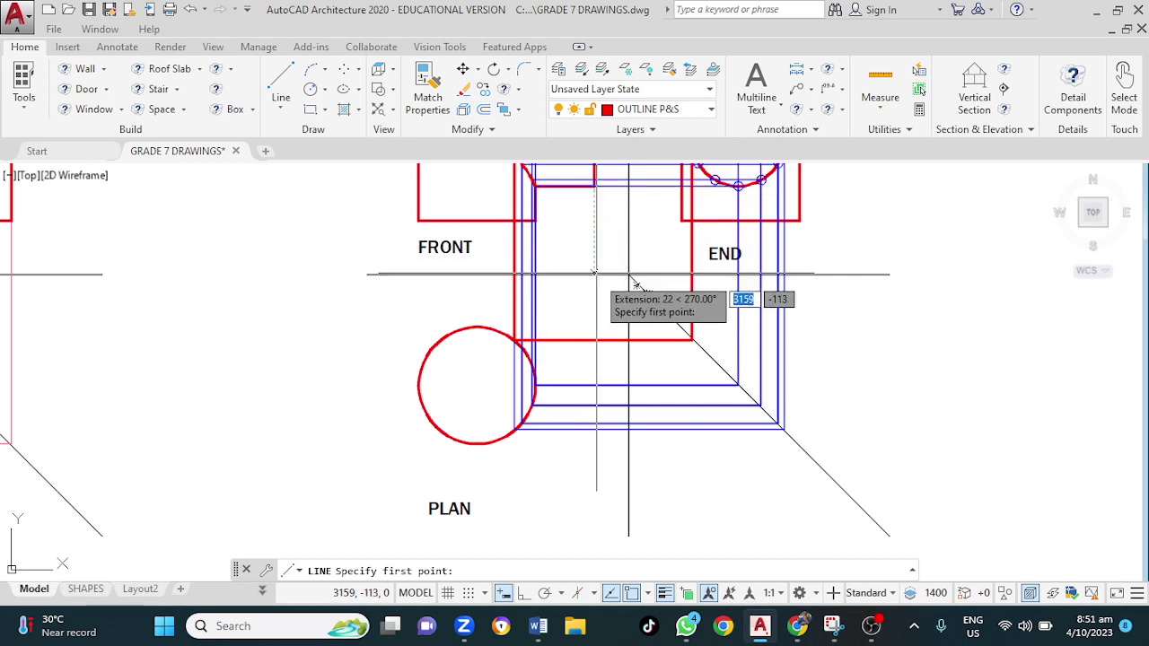
{"action": "left_click", "coordinate": [593, 341]}
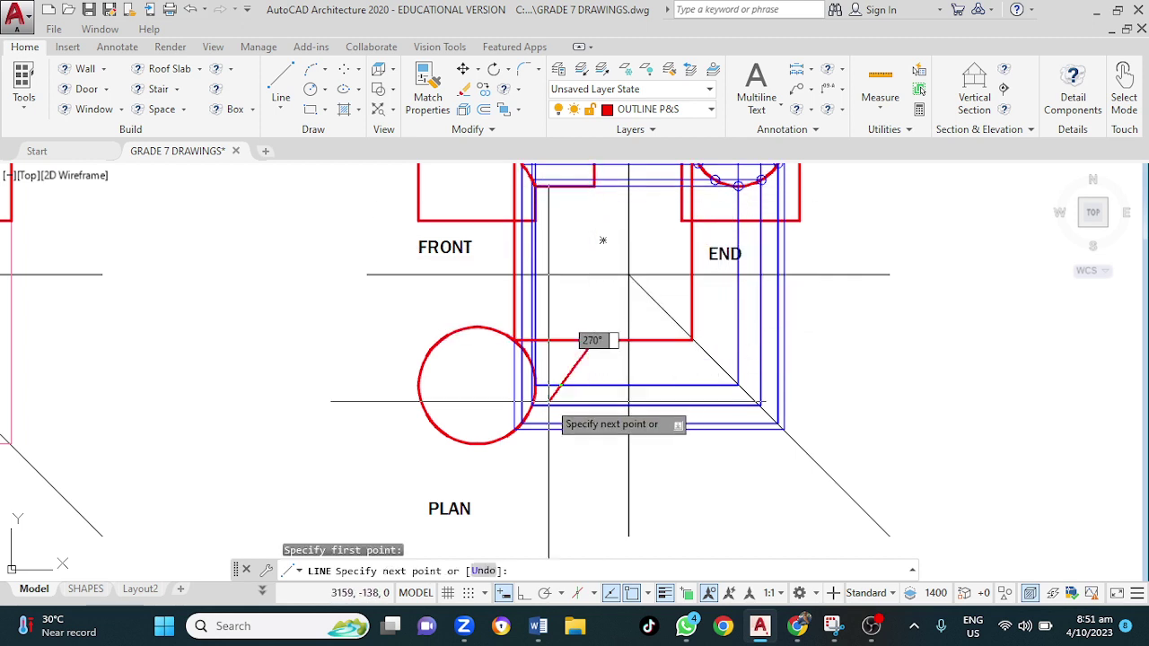
{"action": "key", "text": "Escape"}
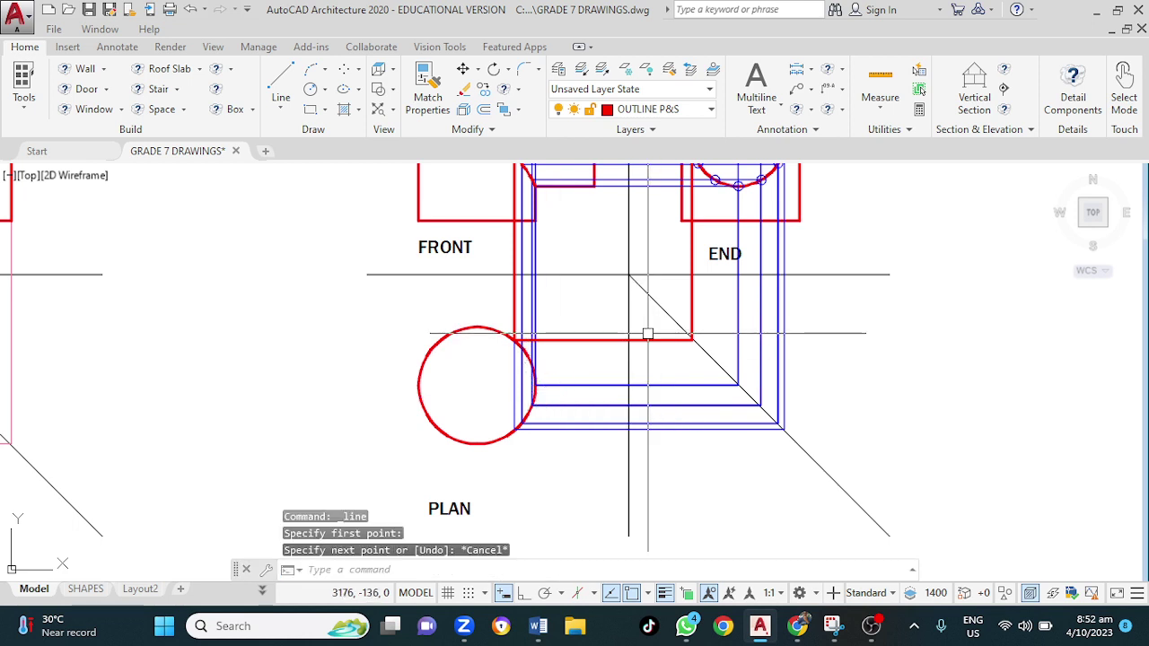
Draw the branch cylinder's rectangle in the PLAN view, from the FRONT branch's outer edge alignment to the outermost projection line's corner at the circle
{"action": "key", "text": "Return"}
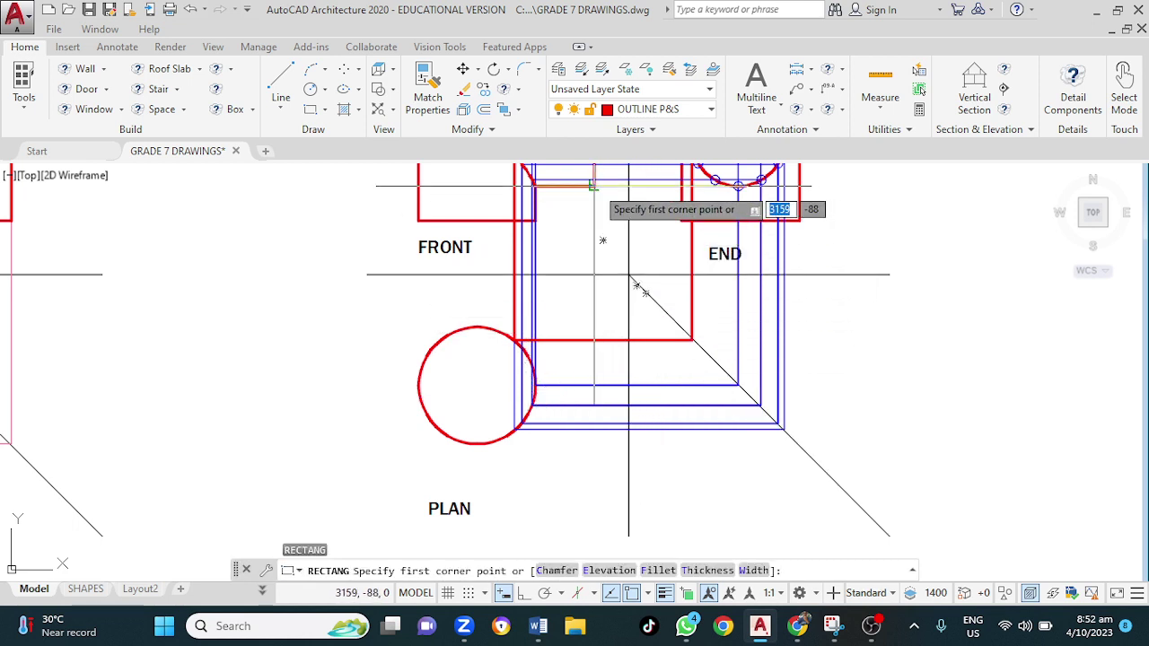
{"action": "left_click", "coordinate": [593, 341]}
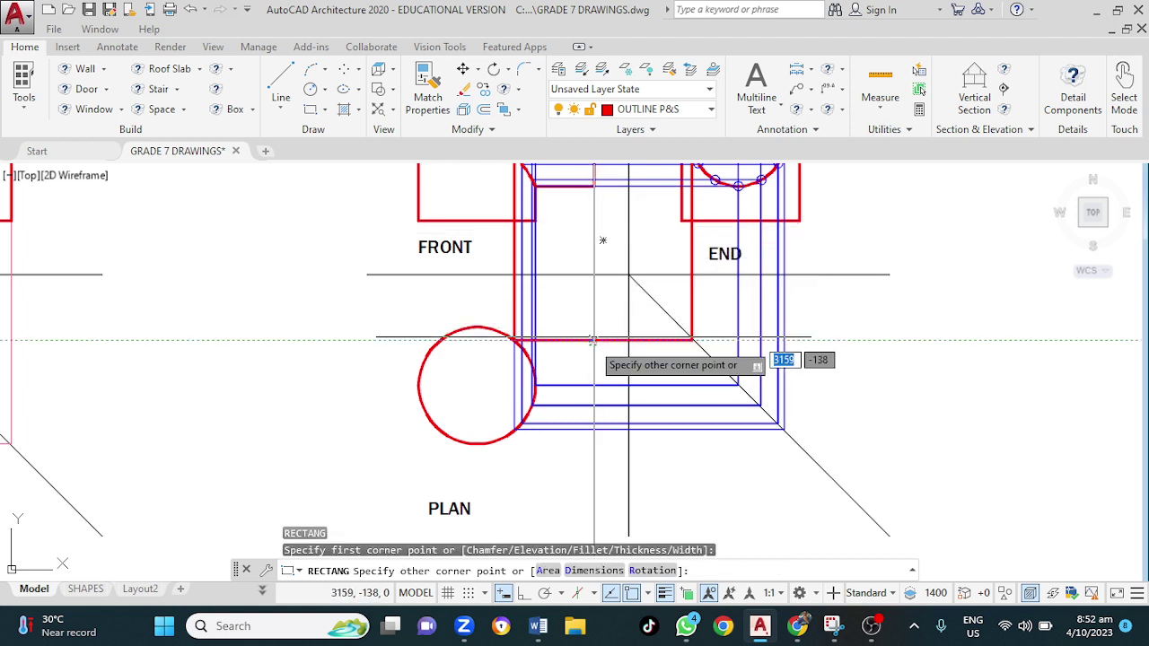
{"action": "left_click", "coordinate": [516, 428]}
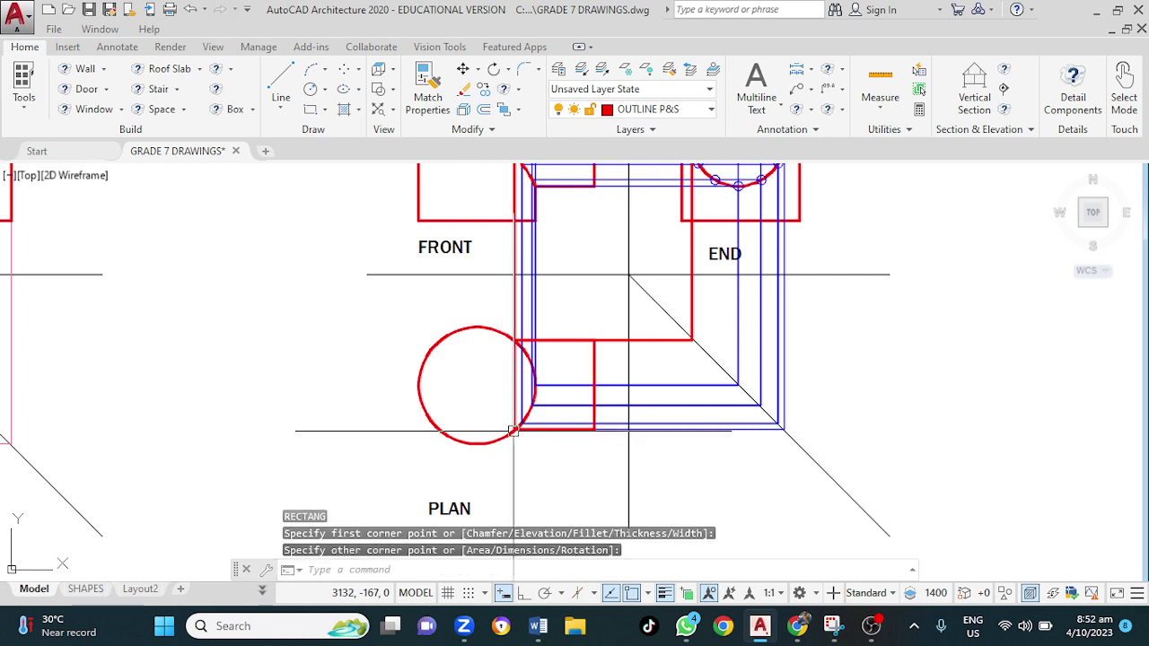
{"action": "scroll", "coordinate": [541, 380], "scroll_direction": "up", "scroll_amount": 4}
{"action": "key", "text": "Escape"}
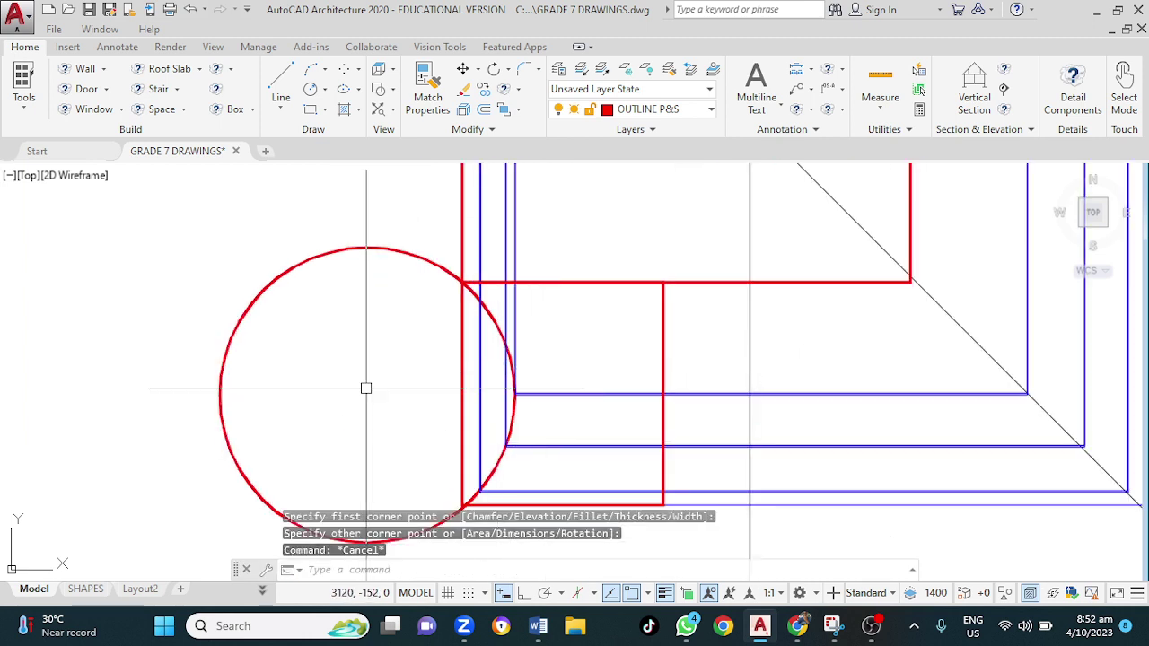
Trim the branch rectangle's vertical side inside the PLAN circle and delete the large red projection rectangle linking the views
{"action": "type", "text": "tr"}
{"action": "key", "text": "Return"}
{"action": "key", "text": "Return"}
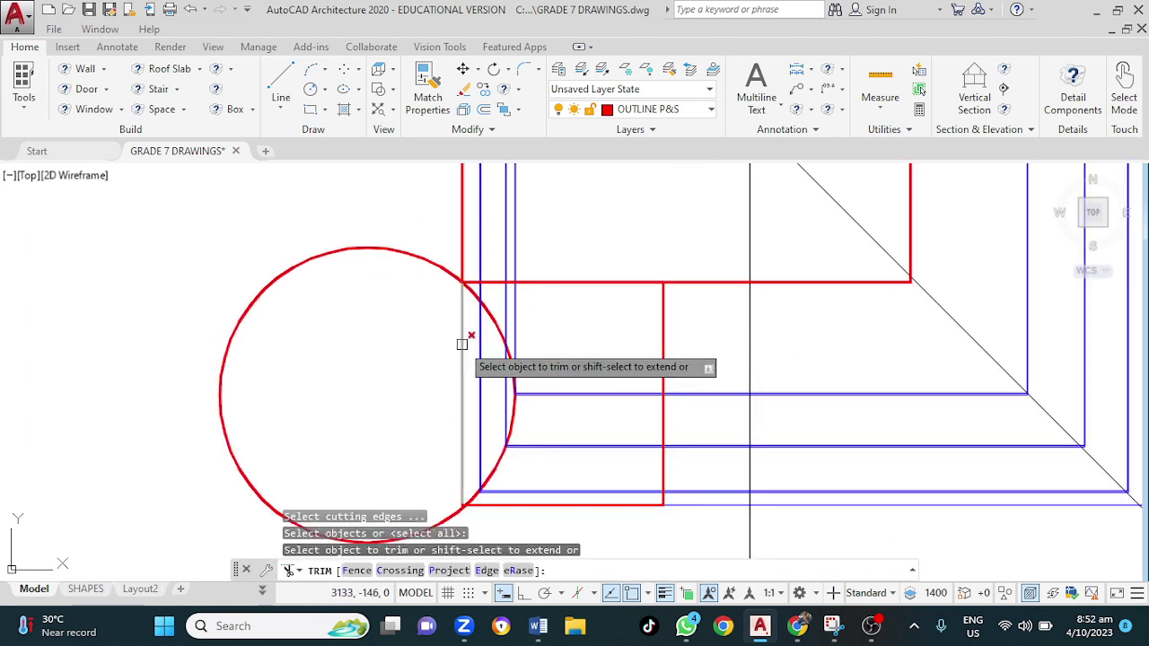
{"action": "key", "text": "Escape"}
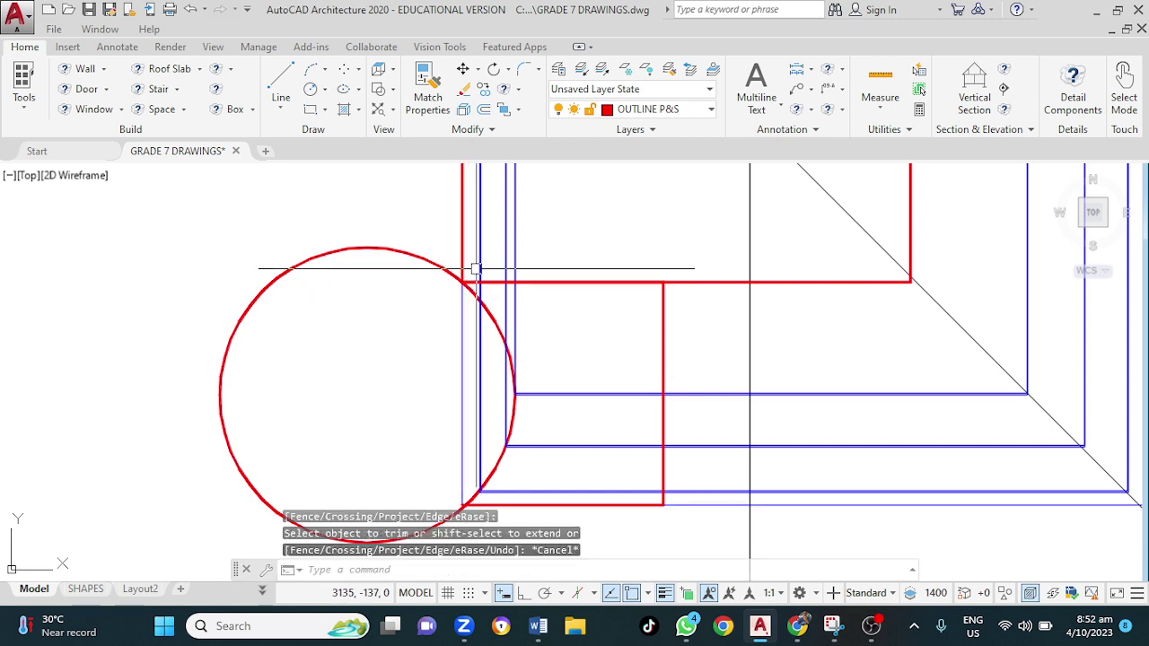
{"action": "left_click", "coordinate": [463, 222]}
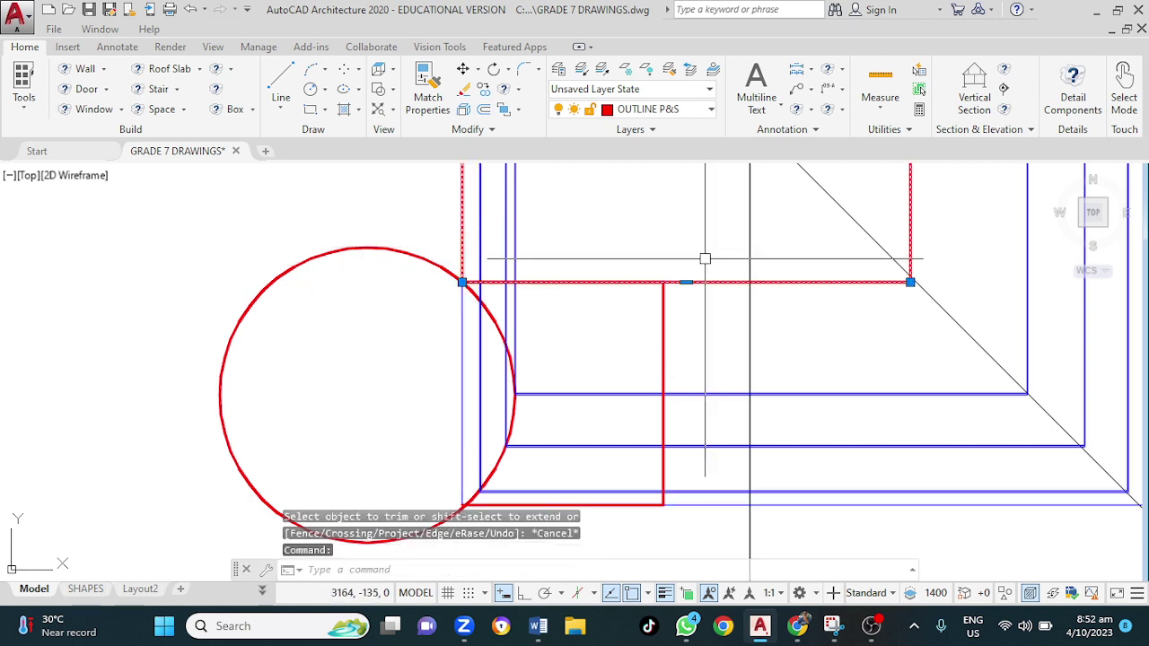
{"action": "key", "text": "Delete"}
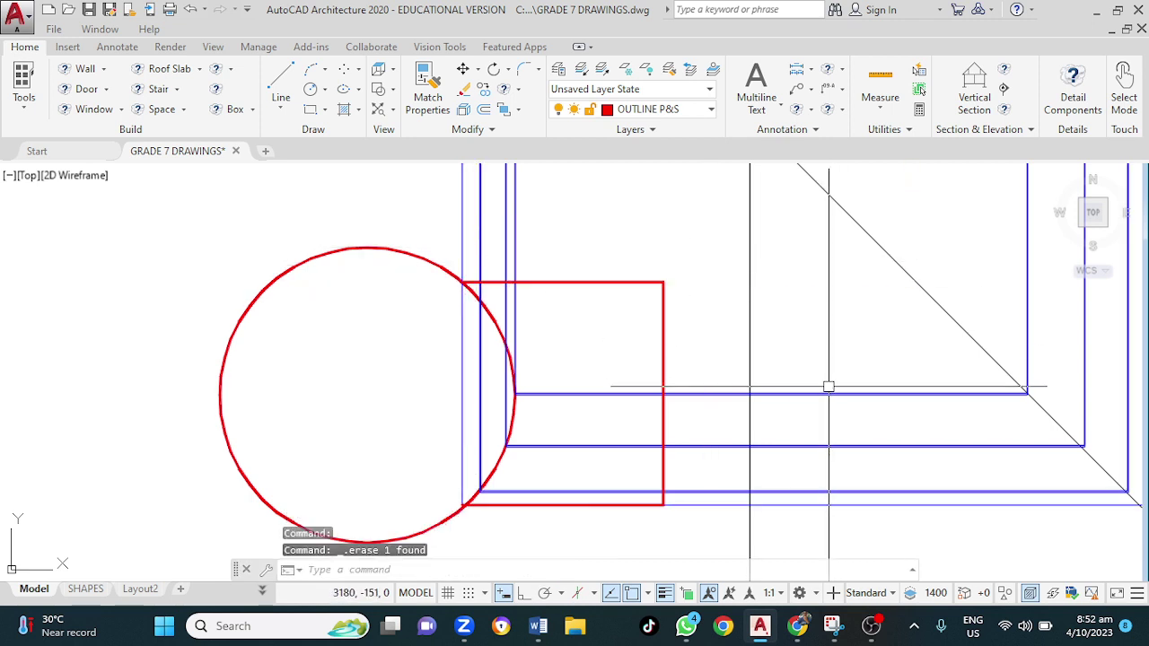
{"action": "scroll", "coordinate": [826, 395], "scroll_direction": "down", "scroll_amount": 2}
{"action": "scroll", "coordinate": [762, 351], "scroll_direction": "down", "scroll_amount": 2}
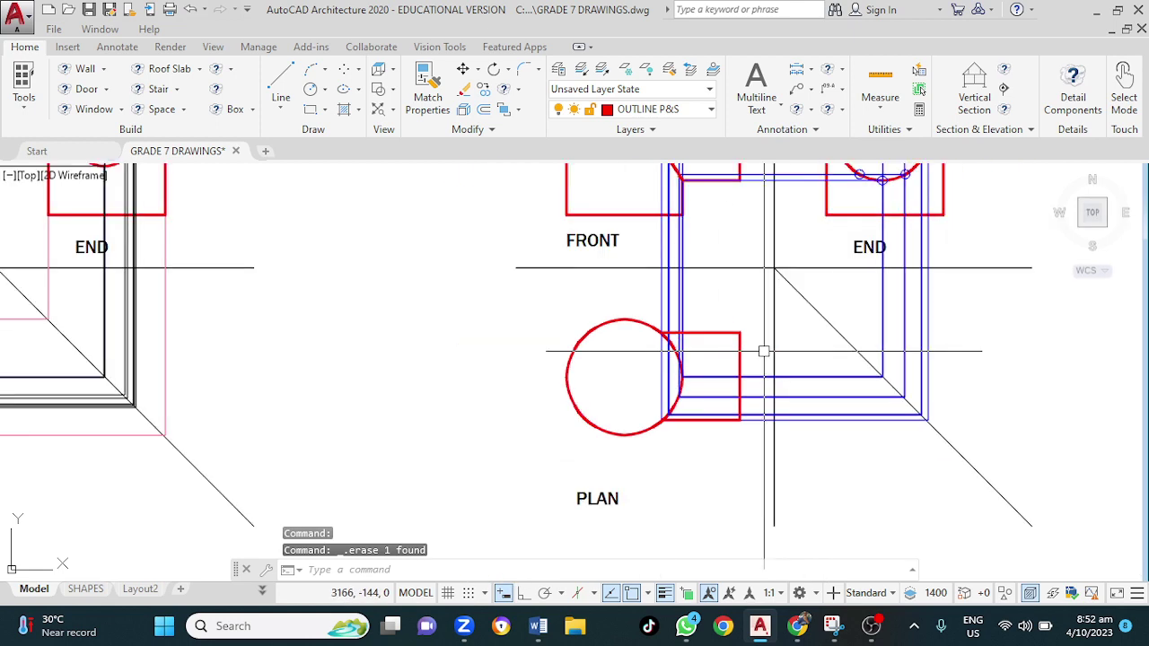
{"action": "mouse_move", "coordinate": [827, 284]}
{"action": "middle_mouse_down"}
{"action": "mouse_move", "coordinate": [738, 382]}
{"action": "mouse_move", "coordinate": [644, 456]}
{"action": "middle_mouse_up"}
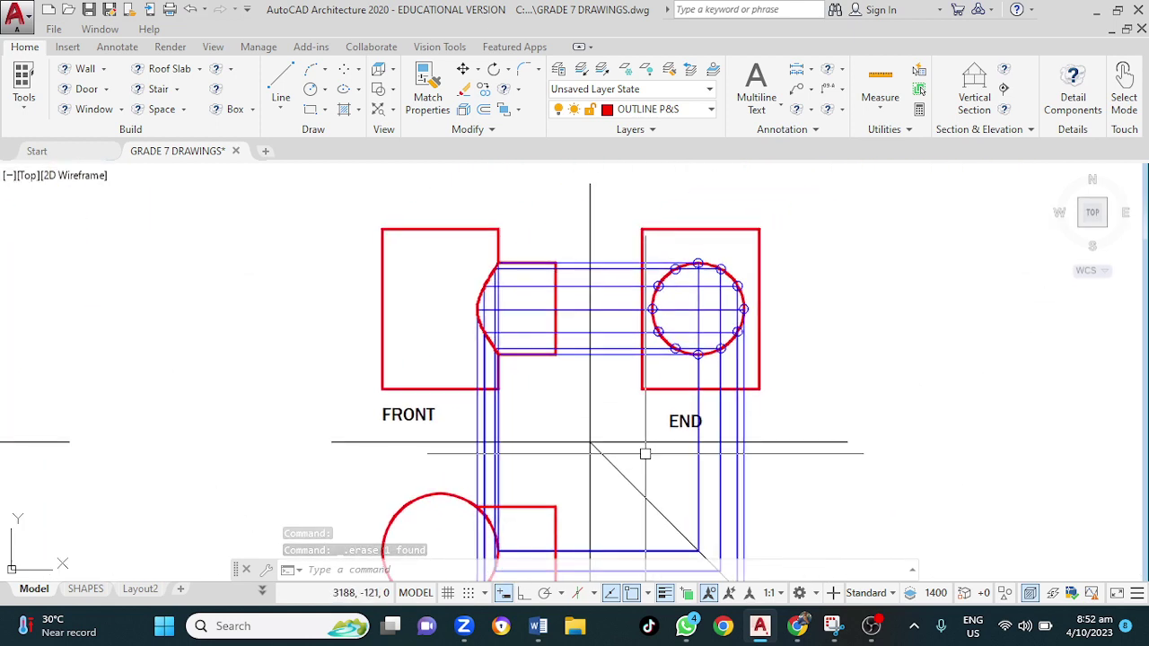
{"action": "middle_click_drag", "start_coordinate": [612, 388], "coordinate": [615, 327]}
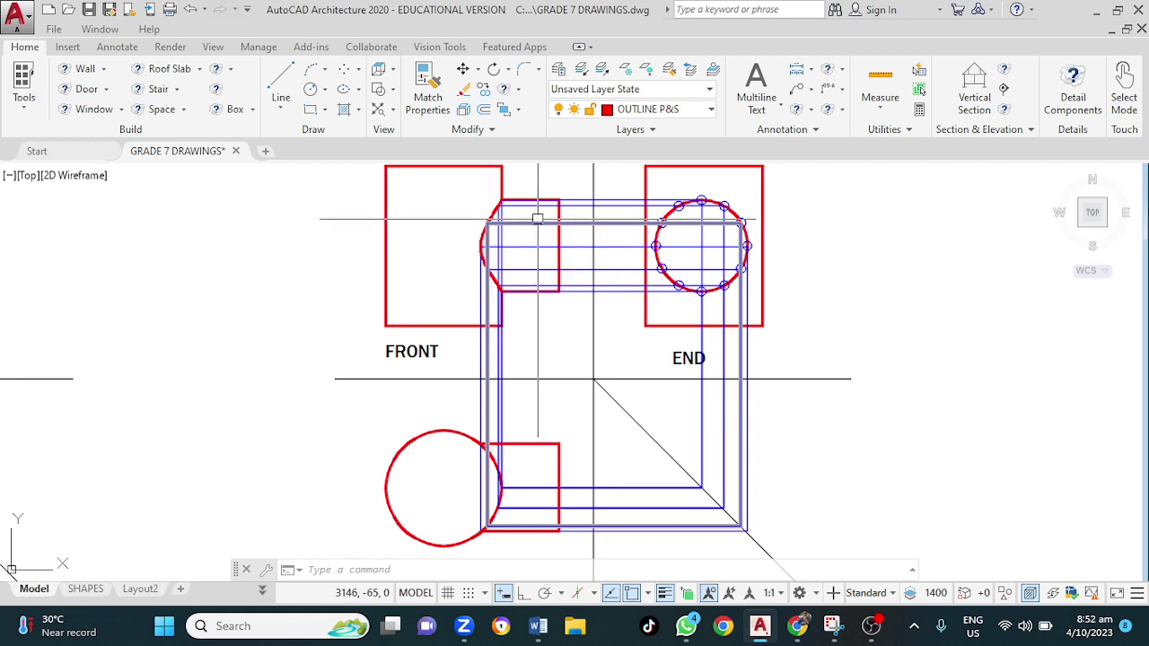
{"action": "left_click", "coordinate": [880, 626]}
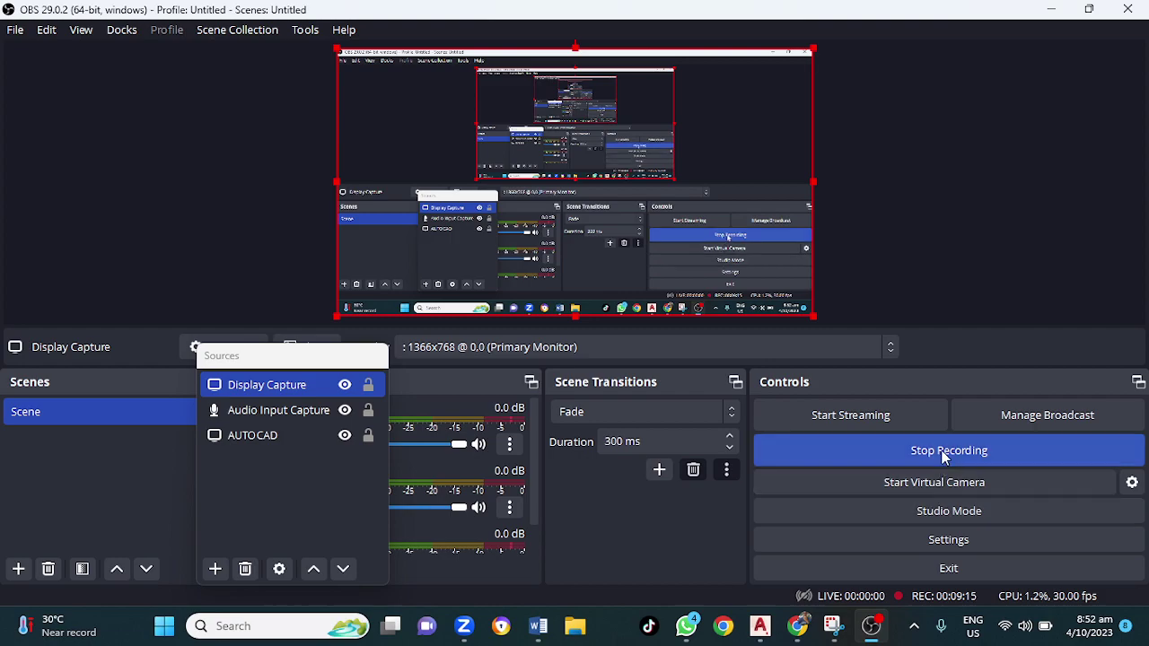